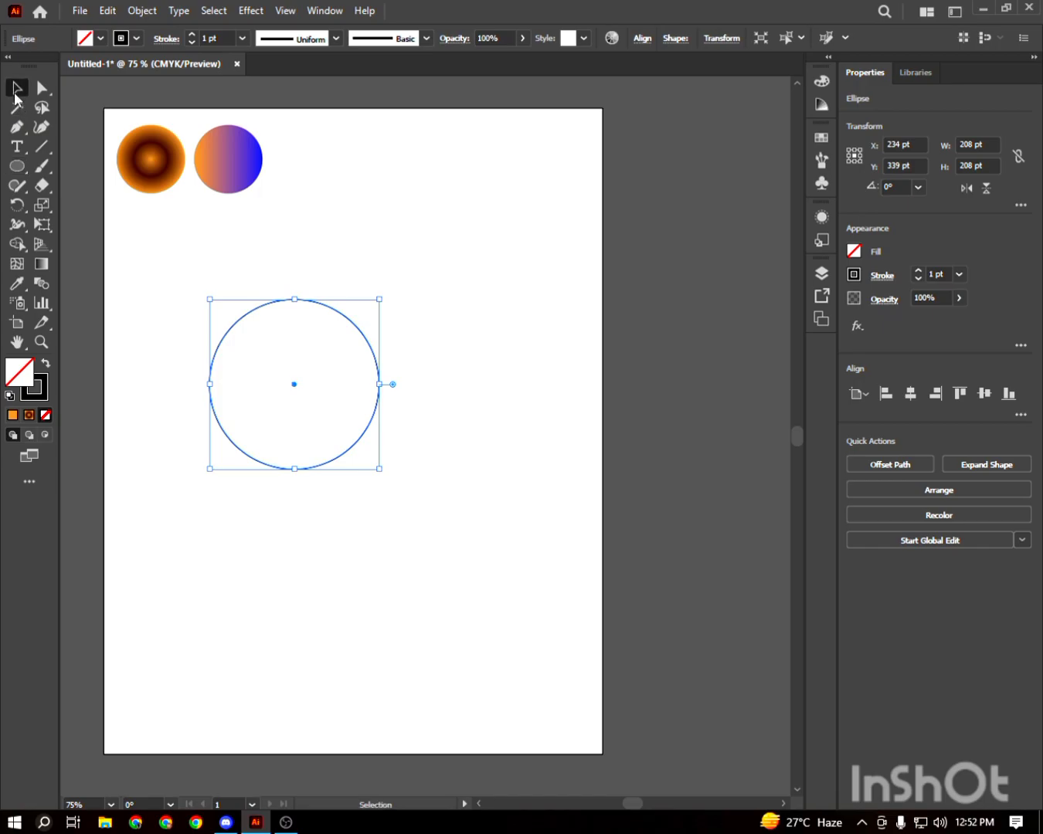
# Duplicate the 208 pt circle in place and scale the copy about its centre to 68 pt
pyautogui.press('ctrl')
pyautogui.press('ctrl')
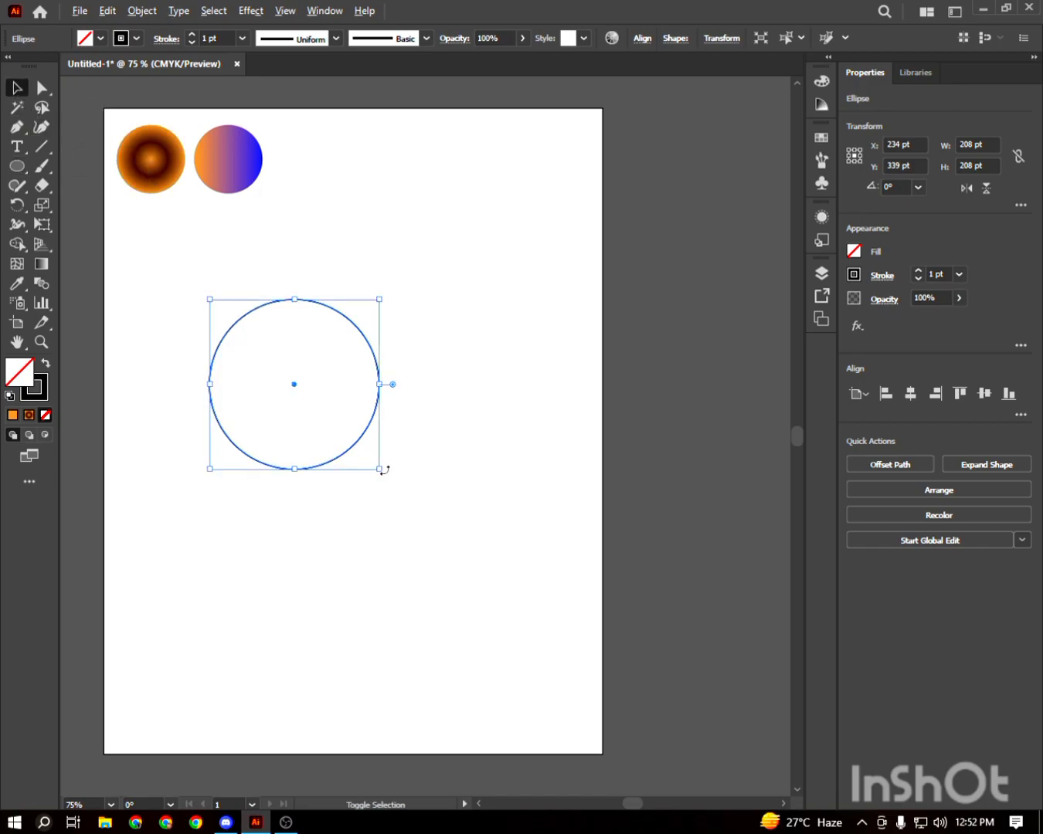
pyautogui.moveTo(380, 470); pyautogui.dragTo(324, 413)
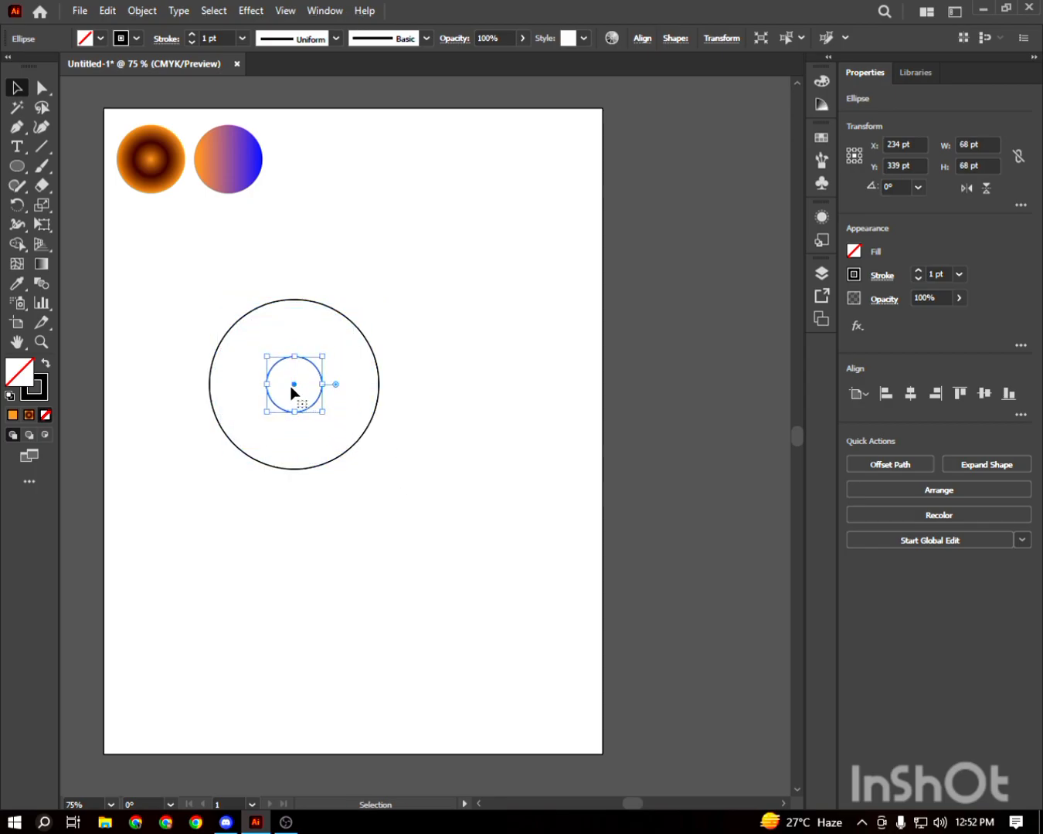
# Duplicate the small inner circle in place and enlarge the copy proportionally to 138 pt, reaching the large circle's left edge
pyautogui.press('ctrl')
pyautogui.press('shift')
pyautogui.moveTo(266, 383); pyautogui.dragTo(211, 385)
# Copy the 138 pt circle across to the large circle's right edge, and add copies of that pair rotated 90°
pyautogui.press('ctrl')
pyautogui.press('ctrl')
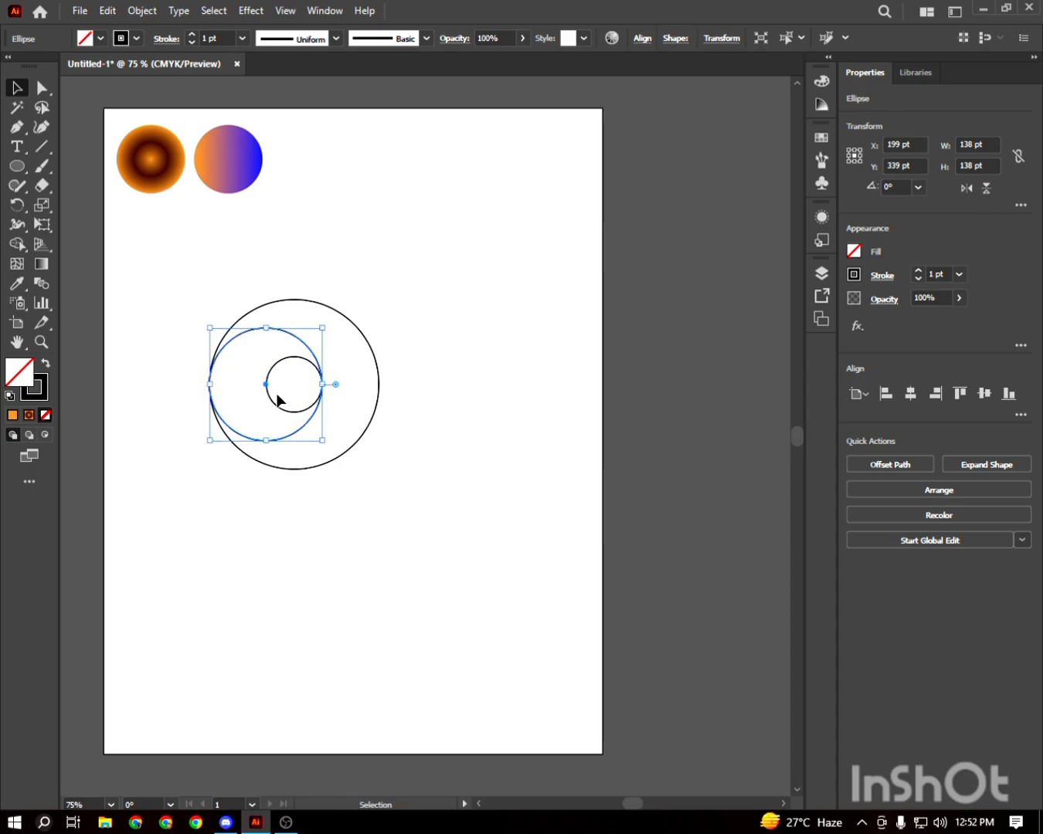
pyautogui.moveTo(270, 395); pyautogui.dragTo(326, 377)
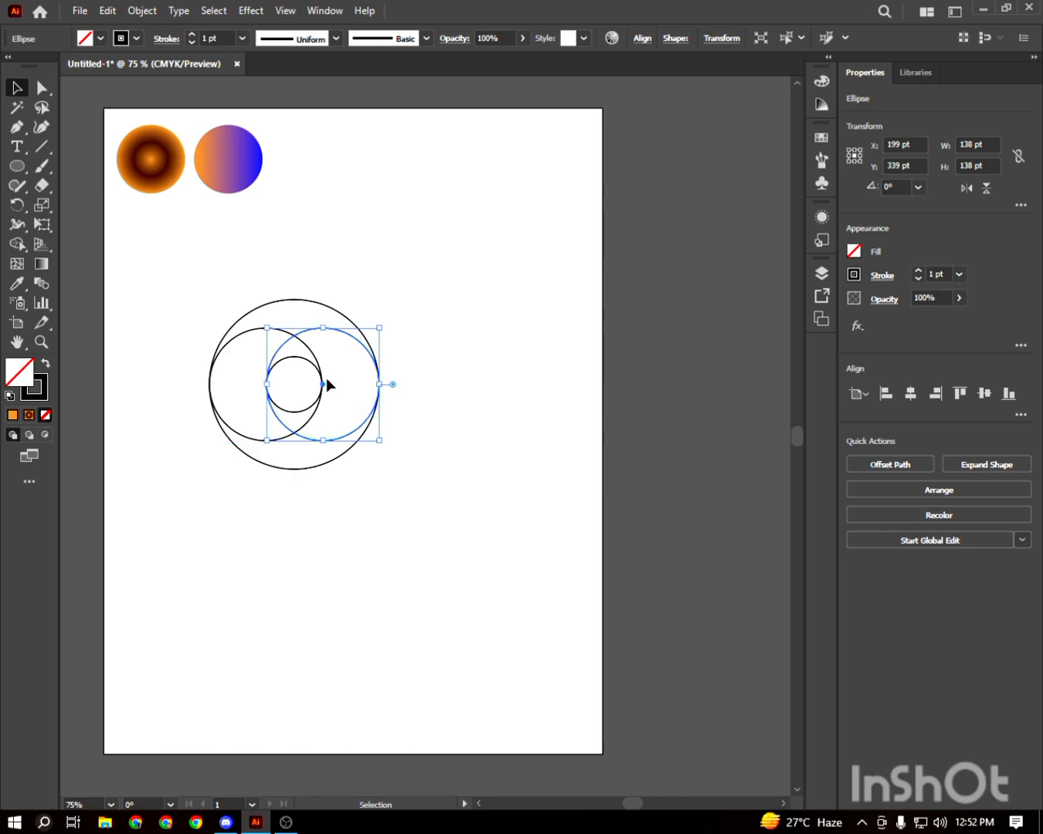
pyautogui.keyDown('shift'); pyautogui.click(285, 332); pyautogui.keyUp('shift')
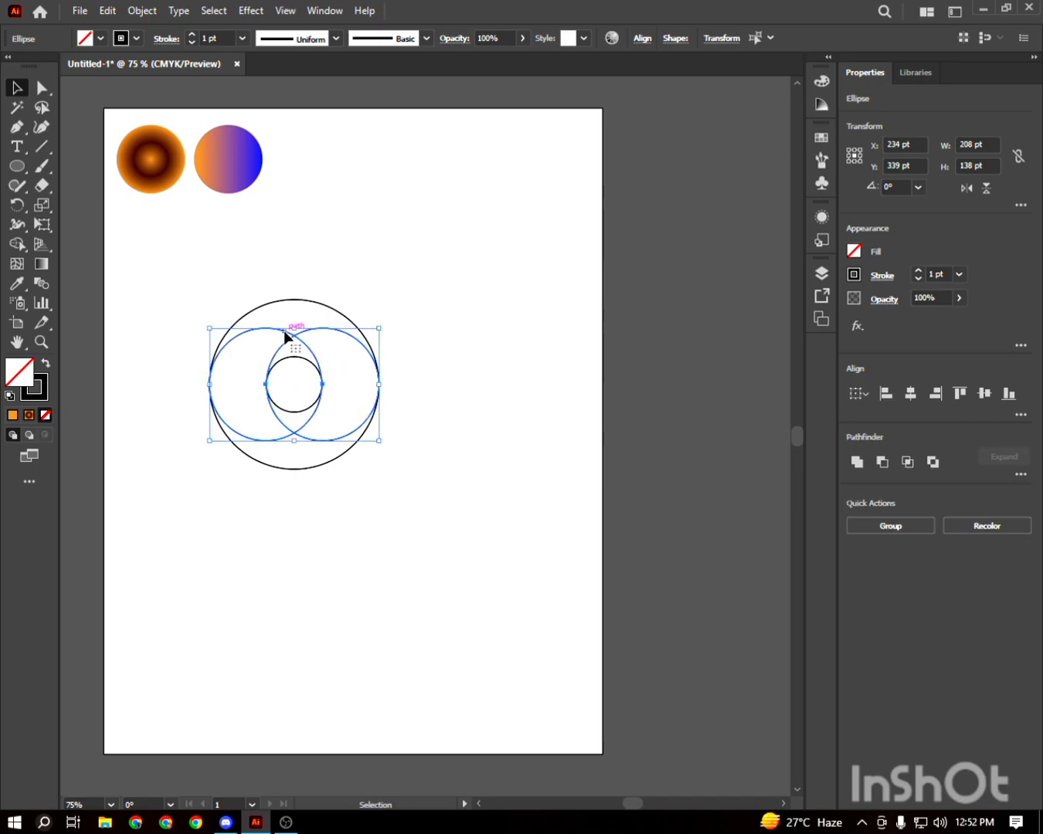
pyautogui.moveTo(380, 320); pyautogui.dragTo(340, 444)
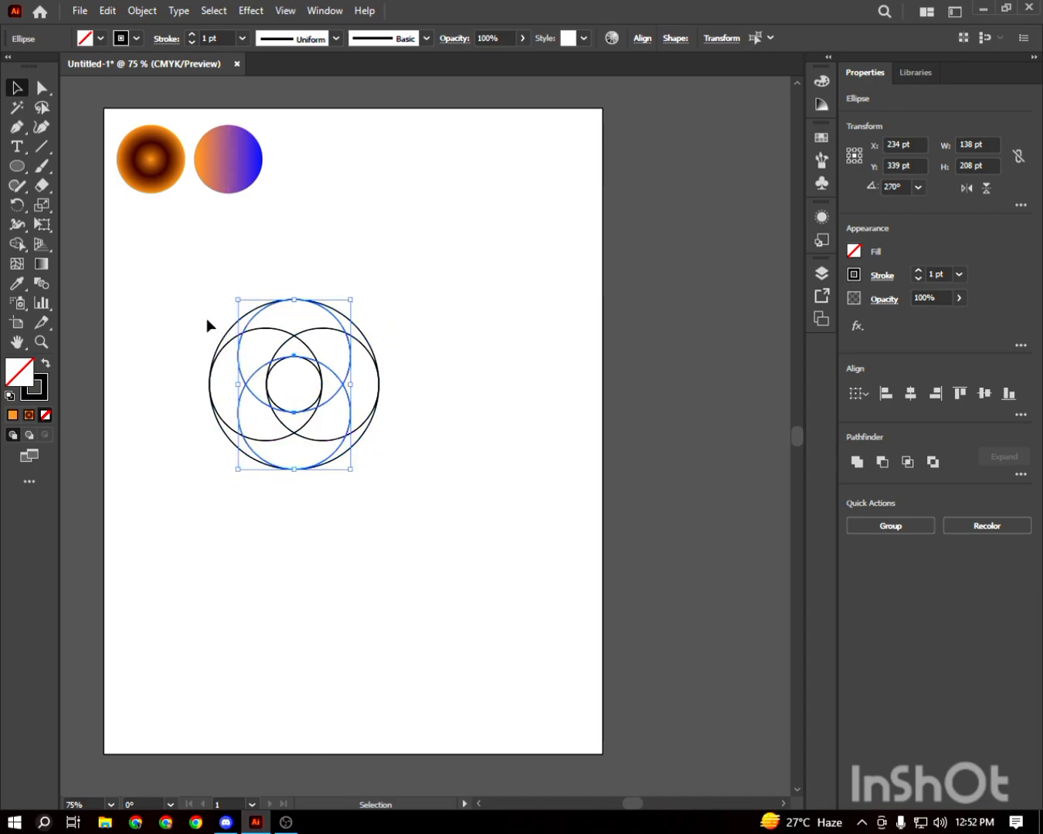
# Select the whole circle construction and copy it straight down by about 138 pt
pyautogui.keyDown('shift'); pyautogui.click(362, 438); pyautogui.keyUp('shift')
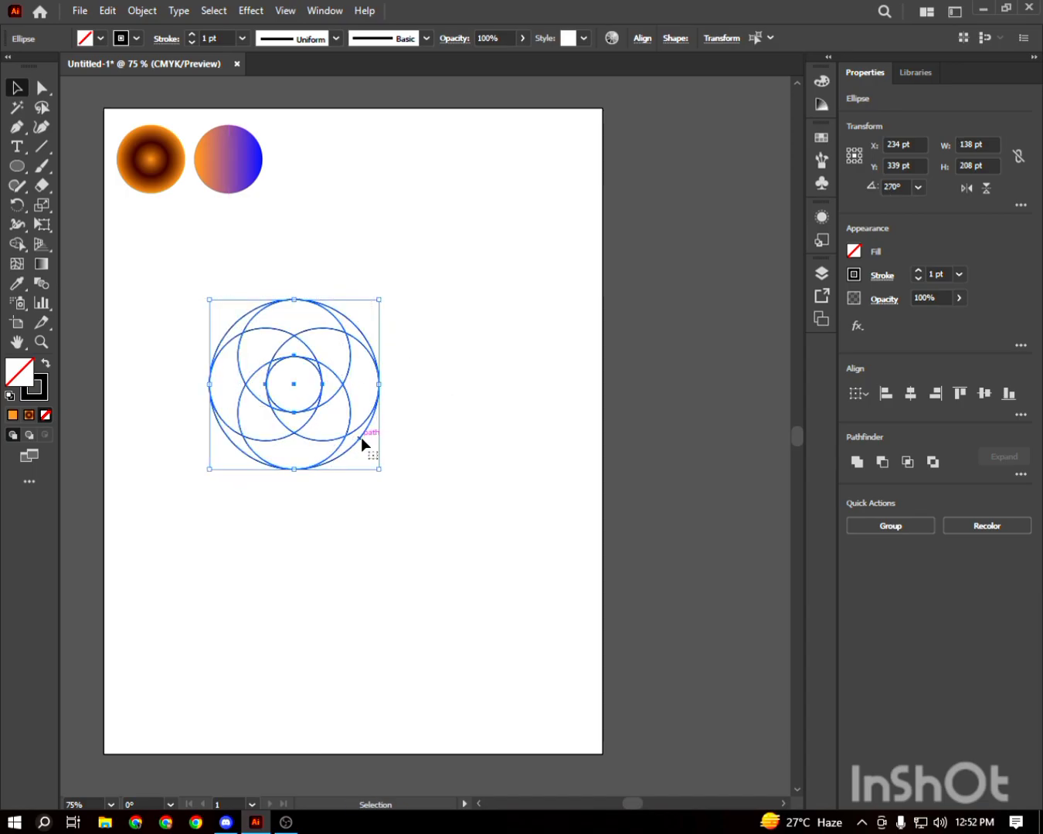
pyautogui.click(295, 388)
pyautogui.moveTo(413, 516); pyautogui.dragTo(413, 516)
pyautogui.moveTo(296, 390); pyautogui.dragTo(291, 500)
# Select both circle sets, activate Shape Builder and set their stroke weight to 0.25 pt
pyautogui.moveTo(177, 299); pyautogui.dragTo(396, 612)
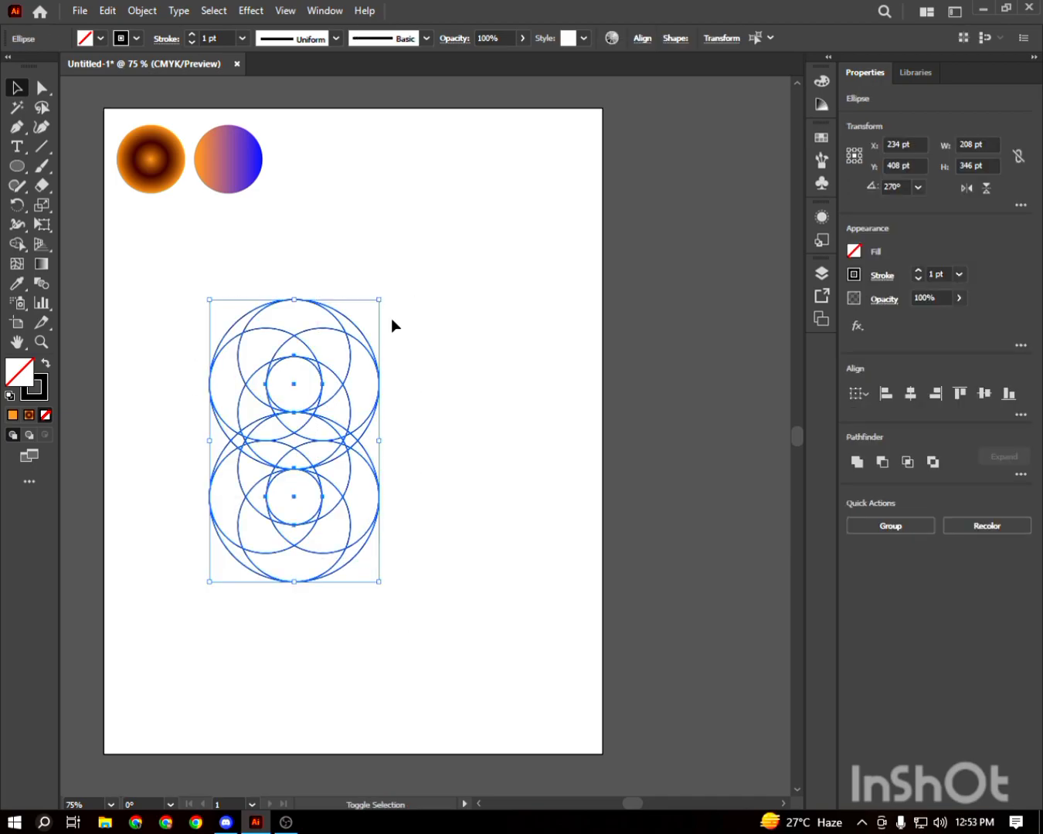
pyautogui.hotkey('shift', 'm')
pyautogui.click(242, 40)
pyautogui.click(267, 55)
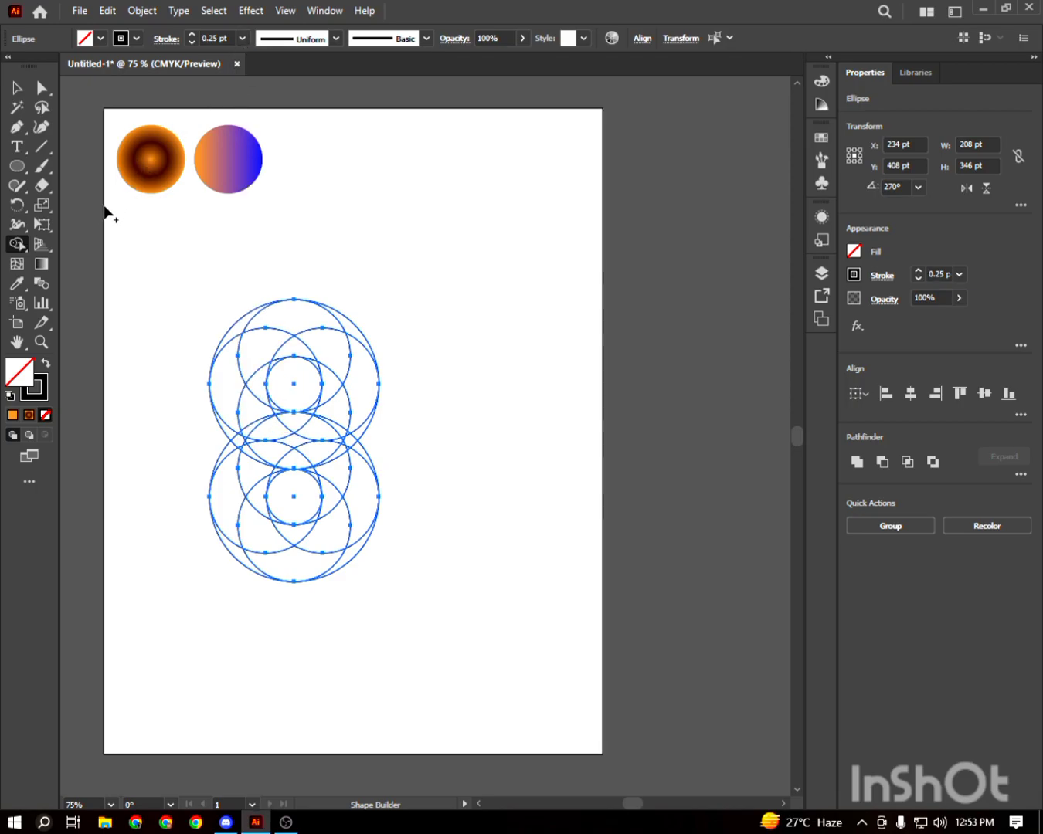
pyautogui.click(99, 38)
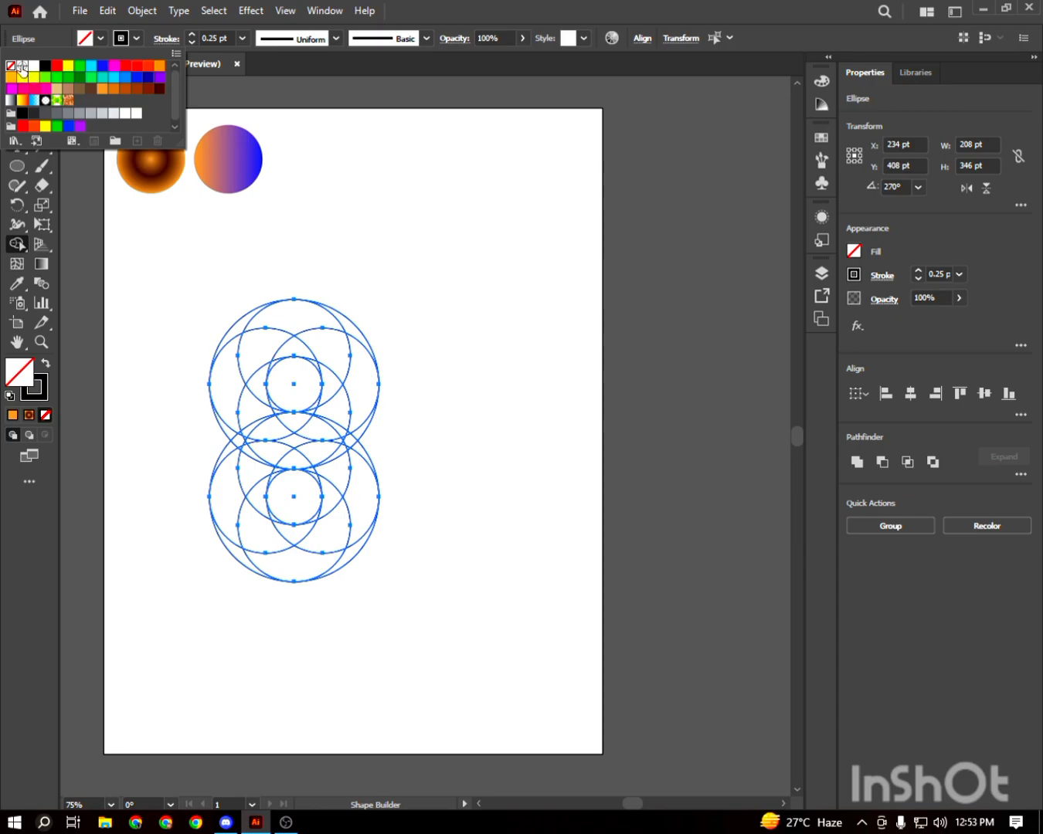
pyautogui.click(164, 260)
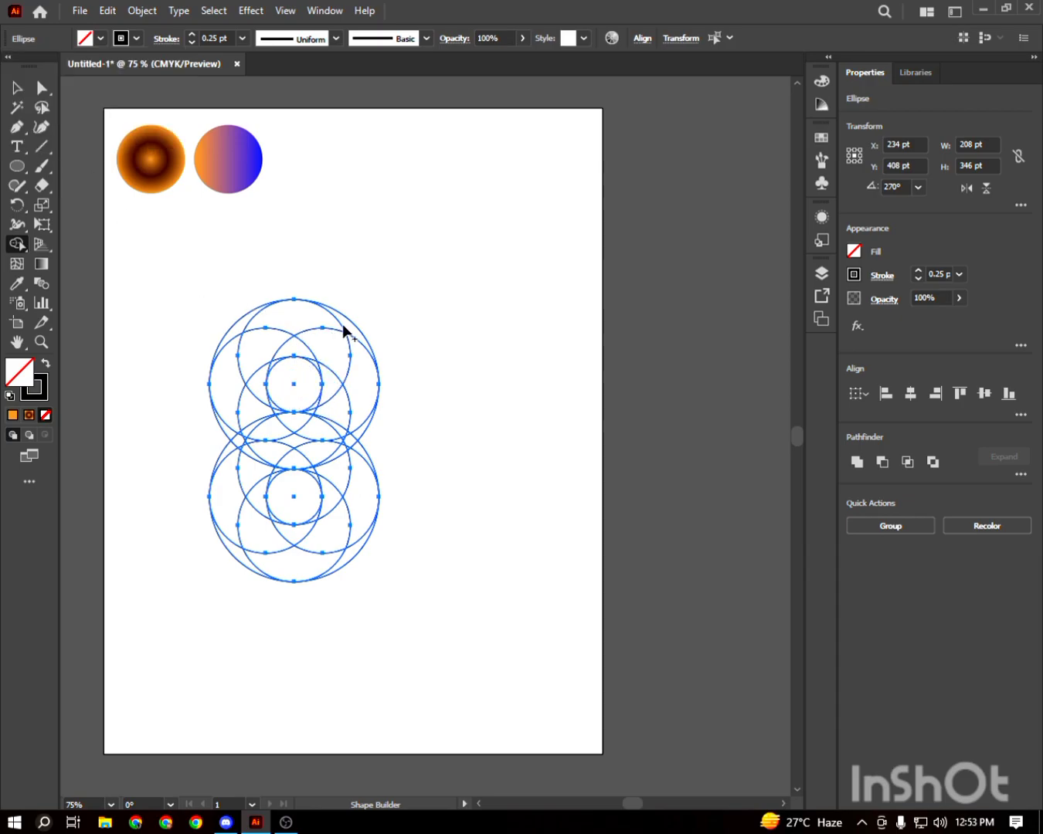
# Merge the regions forming the S-shaped band through both large circles with Shape Builder
pyautogui.moveTo(359, 390)
pyautogui.mouseDown()
pyautogui.moveTo(334, 460)
pyautogui.moveTo(289, 464)
pyautogui.moveTo(365, 401)
pyautogui.moveTo(285, 444)
pyautogui.moveTo(316, 411)
pyautogui.moveTo(347, 428)
pyautogui.moveTo(333, 450)
pyautogui.moveTo(259, 451)
pyautogui.moveTo(262, 433)
pyautogui.moveTo(248, 436)
pyautogui.moveTo(253, 428)
pyautogui.moveTo(229, 473)
pyautogui.moveTo(268, 452)
pyautogui.moveTo(276, 471)
pyautogui.moveTo(250, 446)
pyautogui.moveTo(240, 452)
pyautogui.moveTo(241, 437)
pyautogui.moveTo(236, 548)
pyautogui.mouseUp()
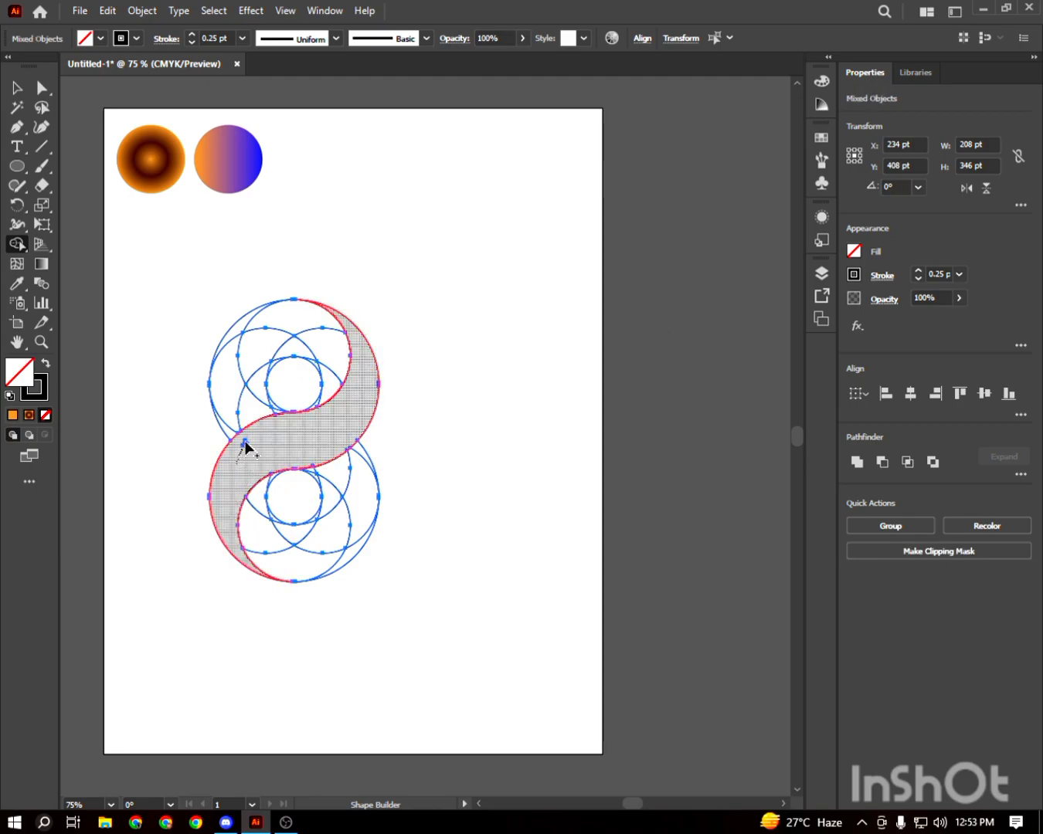
pyautogui.moveTo(246, 447); pyautogui.dragTo(326, 439)
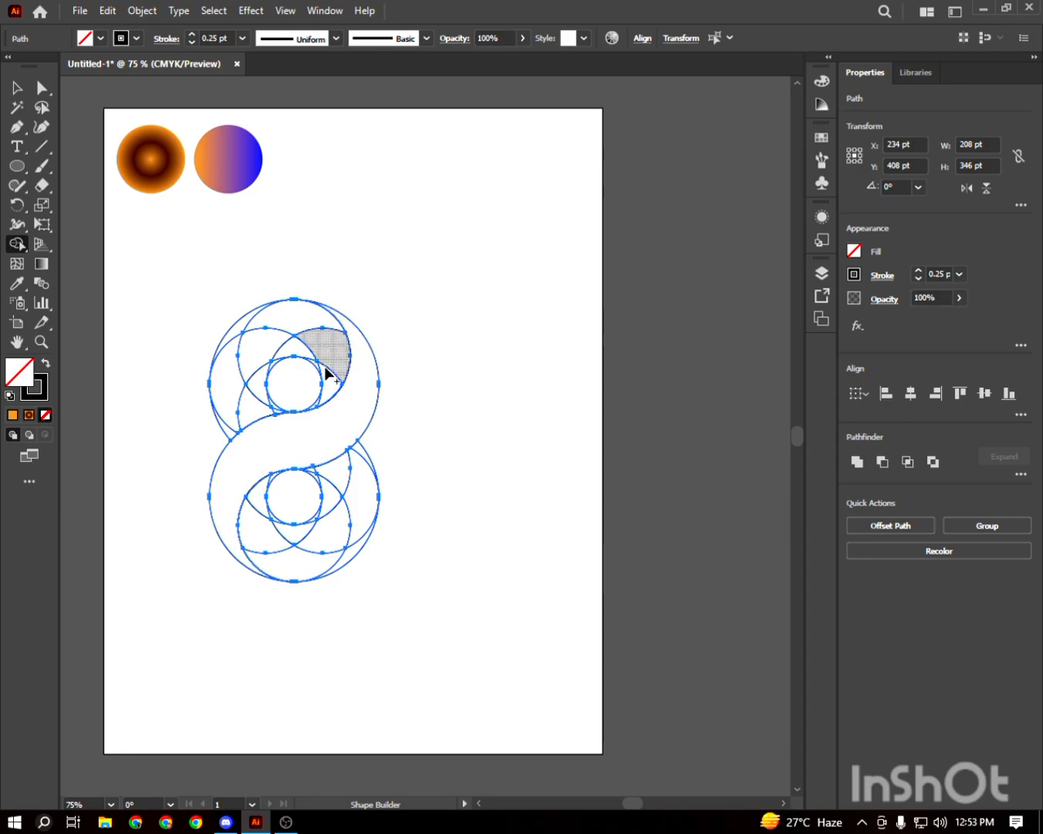
# Merge the remaining regions of the upper large circle into curved segments swirling around its small circle
pyautogui.moveTo(321, 402)
pyautogui.mouseDown()
pyautogui.moveTo(331, 377)
pyautogui.moveTo(321, 340)
pyautogui.moveTo(287, 323)
pyautogui.moveTo(248, 329)
pyautogui.mouseUp()
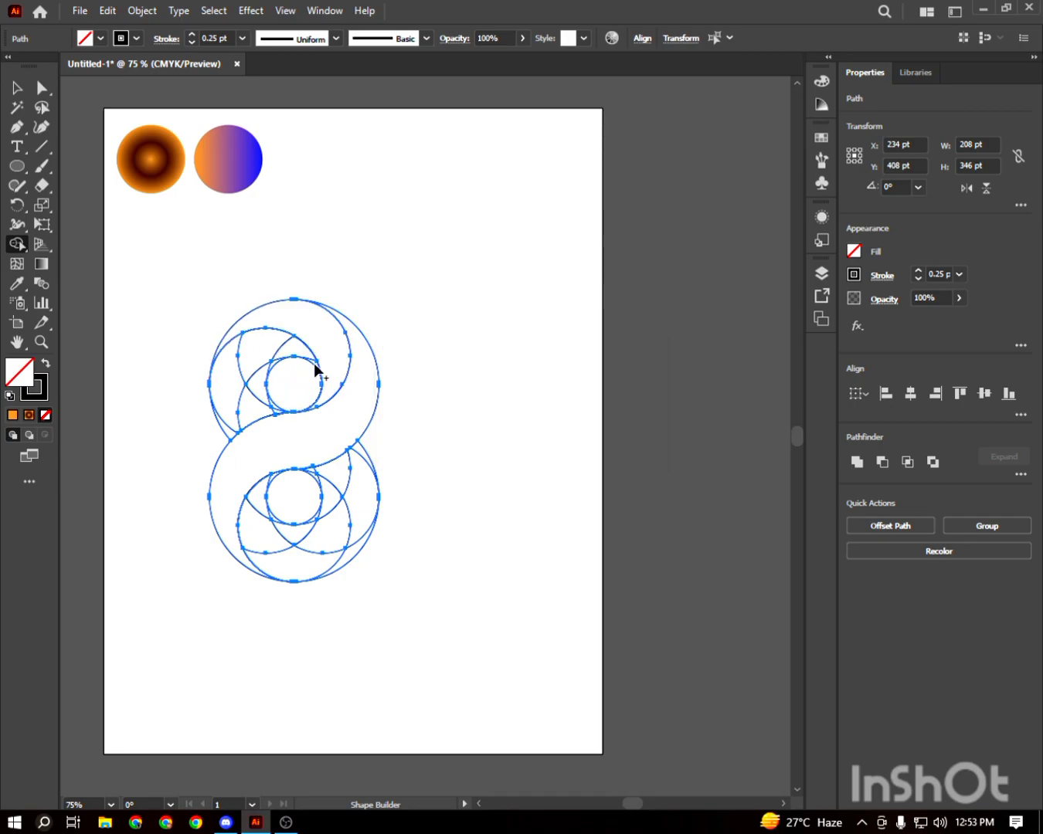
pyautogui.moveTo(315, 363)
pyautogui.mouseDown()
pyautogui.moveTo(263, 348)
pyautogui.moveTo(246, 356)
pyautogui.moveTo(233, 372)
pyautogui.moveTo(235, 437)
pyautogui.mouseUp()
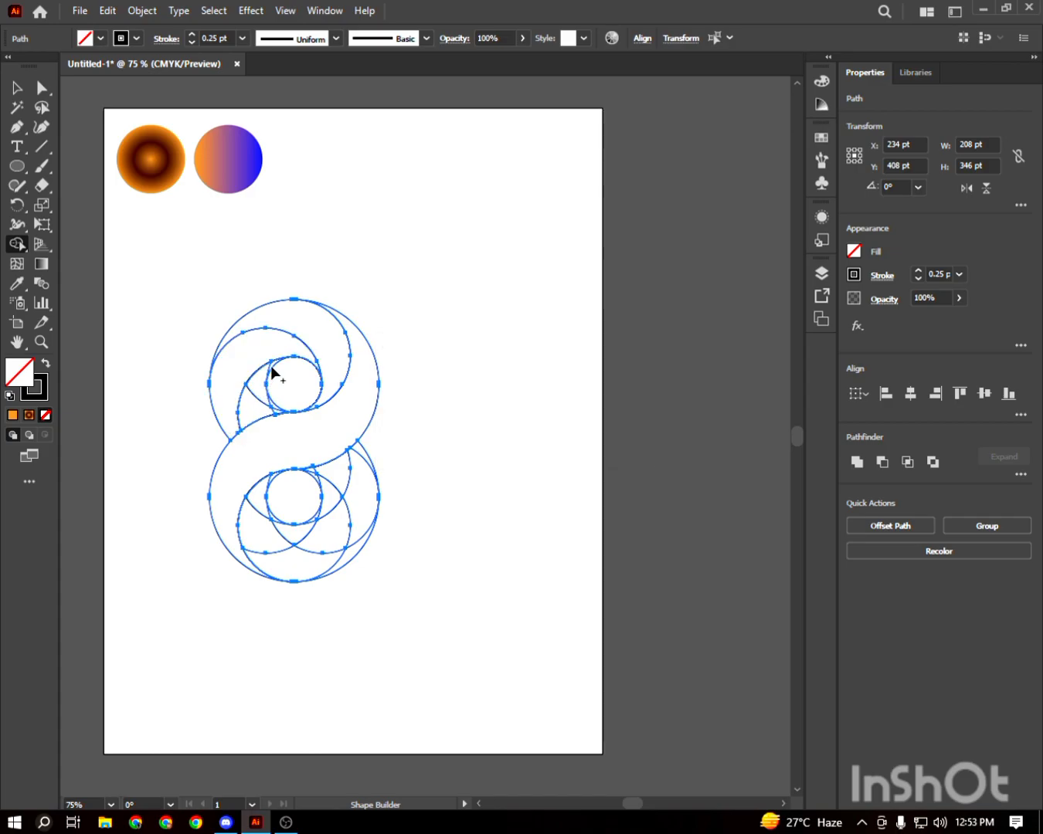
pyautogui.click(272, 374)
pyautogui.moveTo(273, 369)
pyautogui.mouseDown()
pyautogui.moveTo(252, 408)
pyautogui.moveTo(278, 414)
pyautogui.mouseUp()
# Merge the remaining regions of the lower large circle into matching curved segments around its small circle
pyautogui.moveTo(328, 499)
pyautogui.mouseDown()
pyautogui.moveTo(331, 472)
pyautogui.moveTo(360, 469)
pyautogui.moveTo(365, 449)
pyautogui.moveTo(349, 521)
pyautogui.mouseUp()
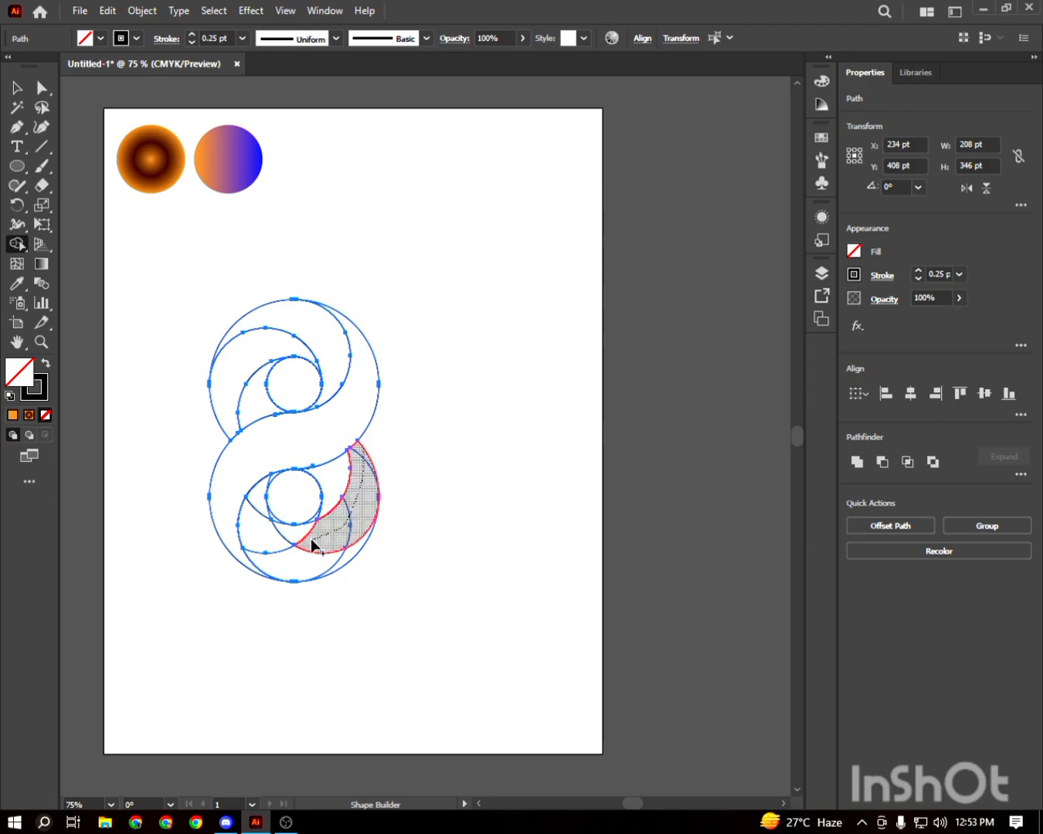
pyautogui.moveTo(309, 538)
pyautogui.mouseDown()
pyautogui.moveTo(275, 520)
pyautogui.moveTo(349, 555)
pyautogui.moveTo(297, 565)
pyautogui.moveTo(274, 550)
pyautogui.moveTo(261, 506)
pyautogui.mouseUp()
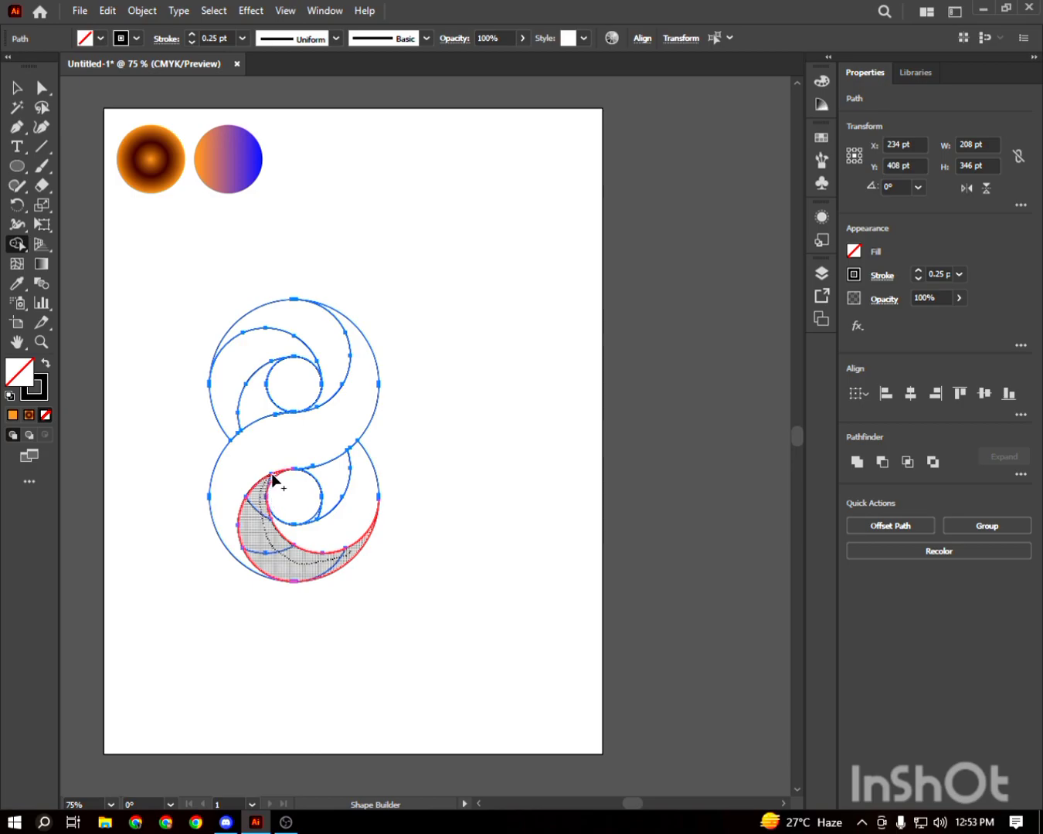
pyautogui.moveTo(272, 480); pyautogui.dragTo(294, 502)
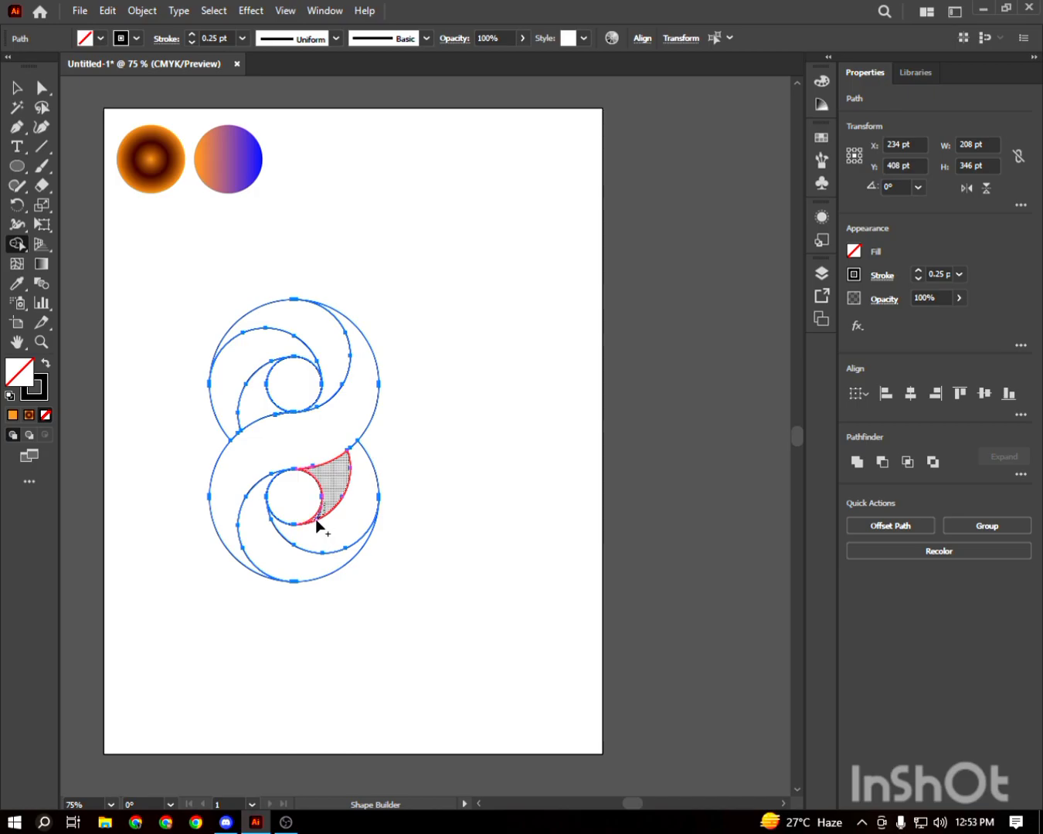
pyautogui.click(18, 90)
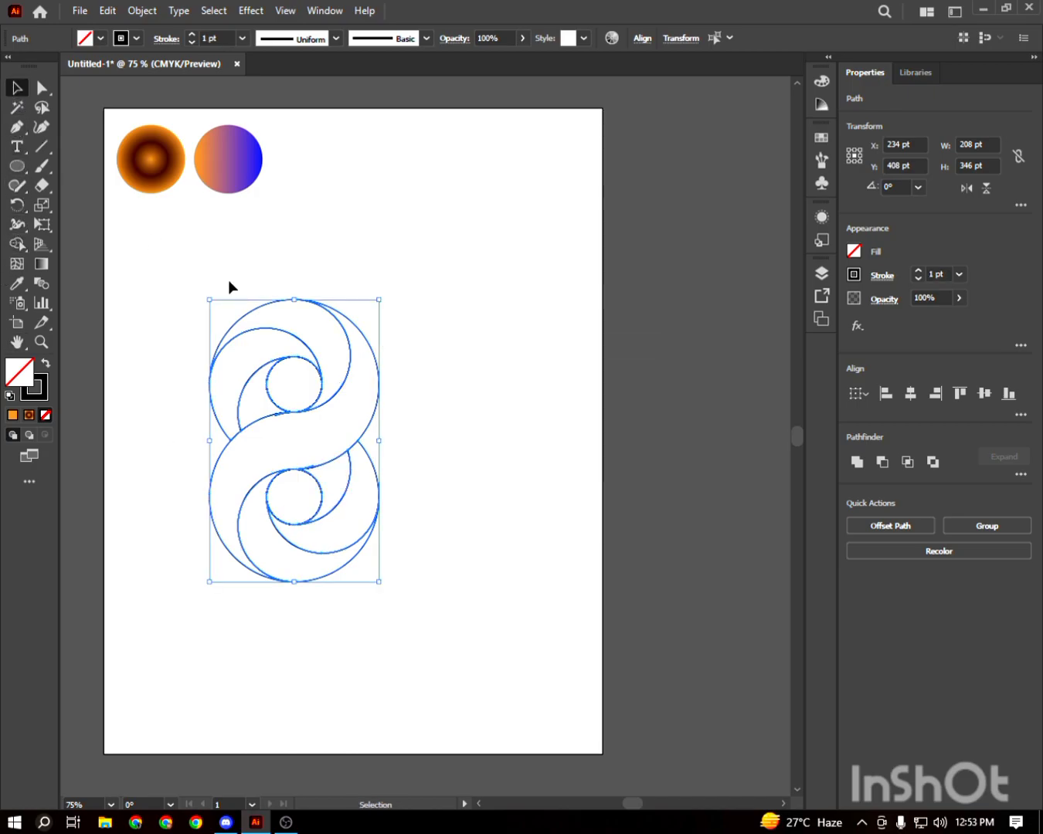
# Select the whole figure and remove the lower small circle's region with Shape Builder
pyautogui.click(232, 291)
pyautogui.click(376, 362)
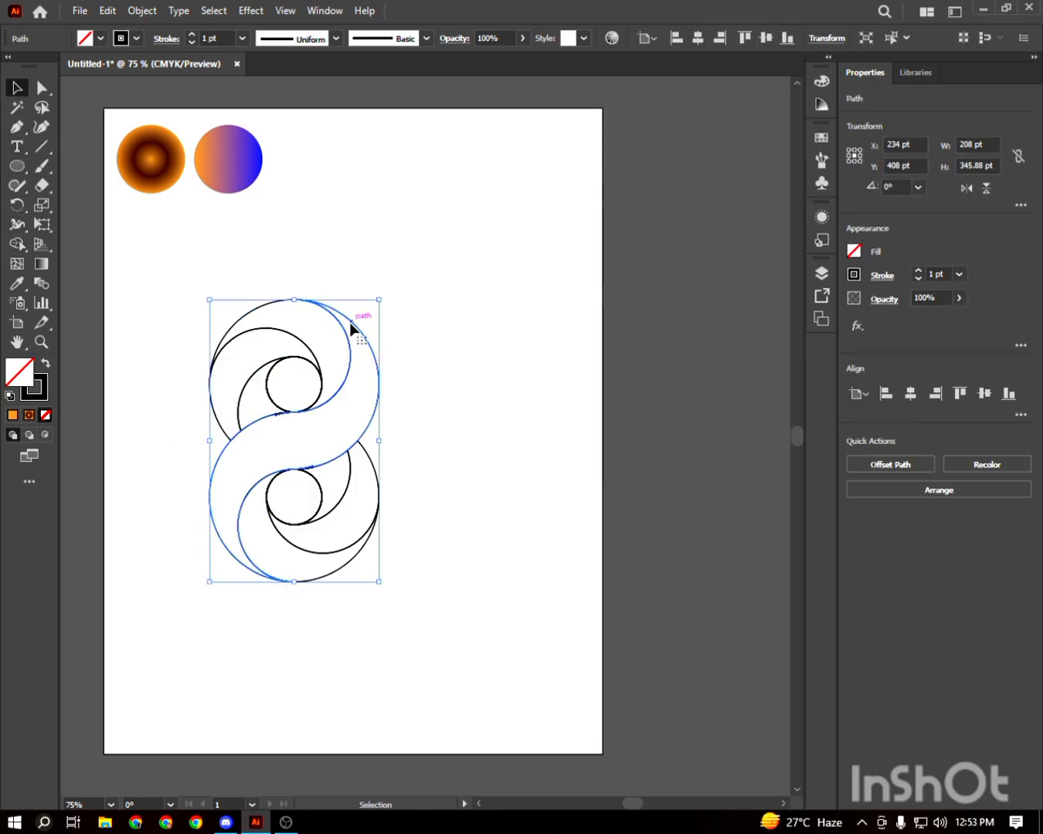
pyautogui.moveTo(158, 308); pyautogui.dragTo(415, 569)
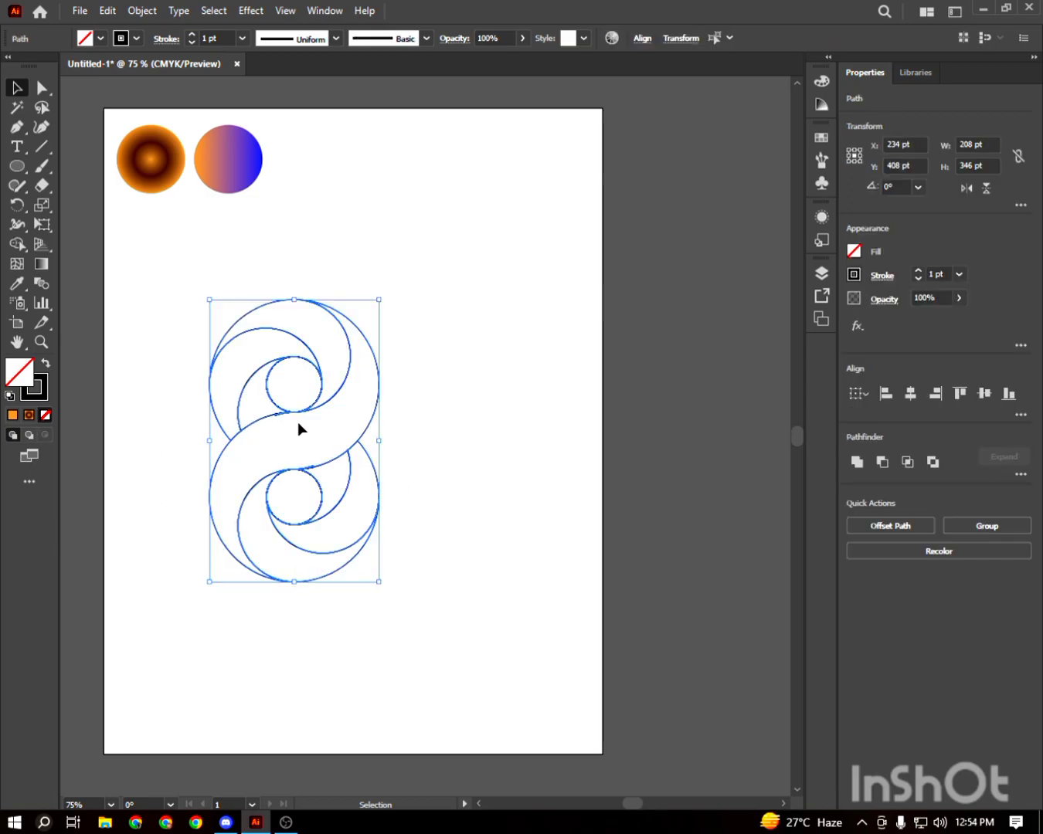
pyautogui.hotkey('shift', 'm')
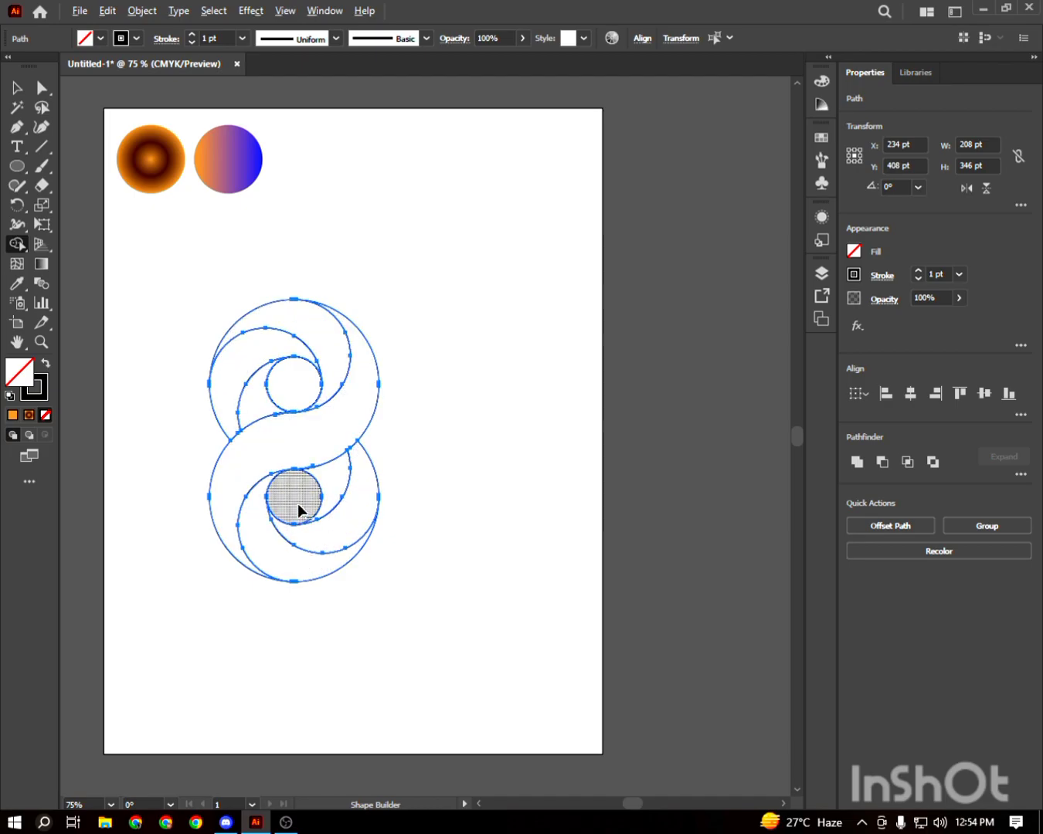
pyautogui.click(17, 88)
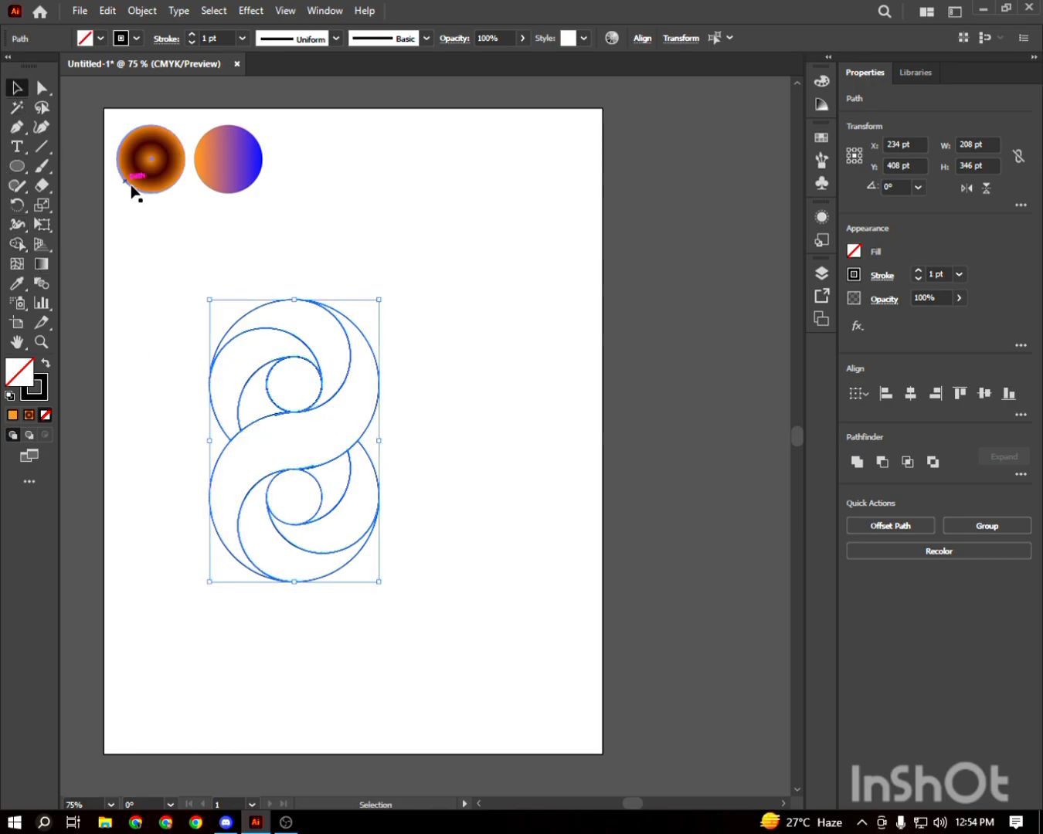
# Apply the orange-brown radial gradient of the sample circle to the S-shaped band using the Eyedropper
pyautogui.click(135, 183)
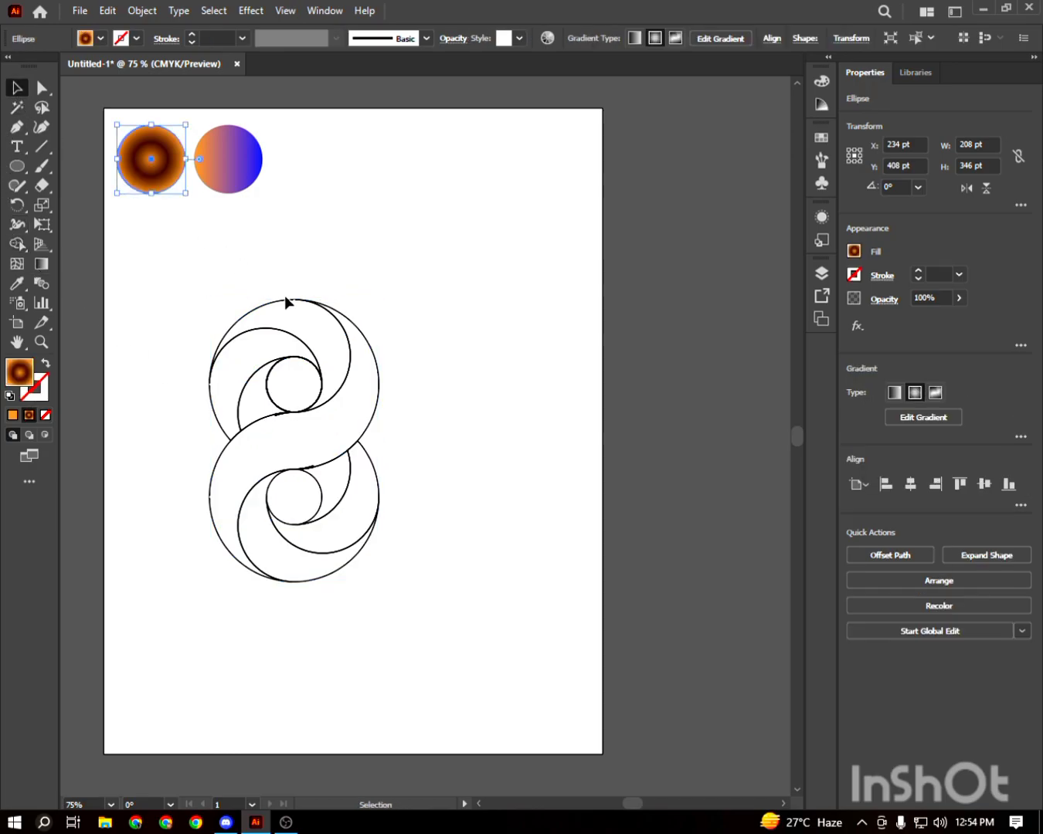
pyautogui.click(374, 350)
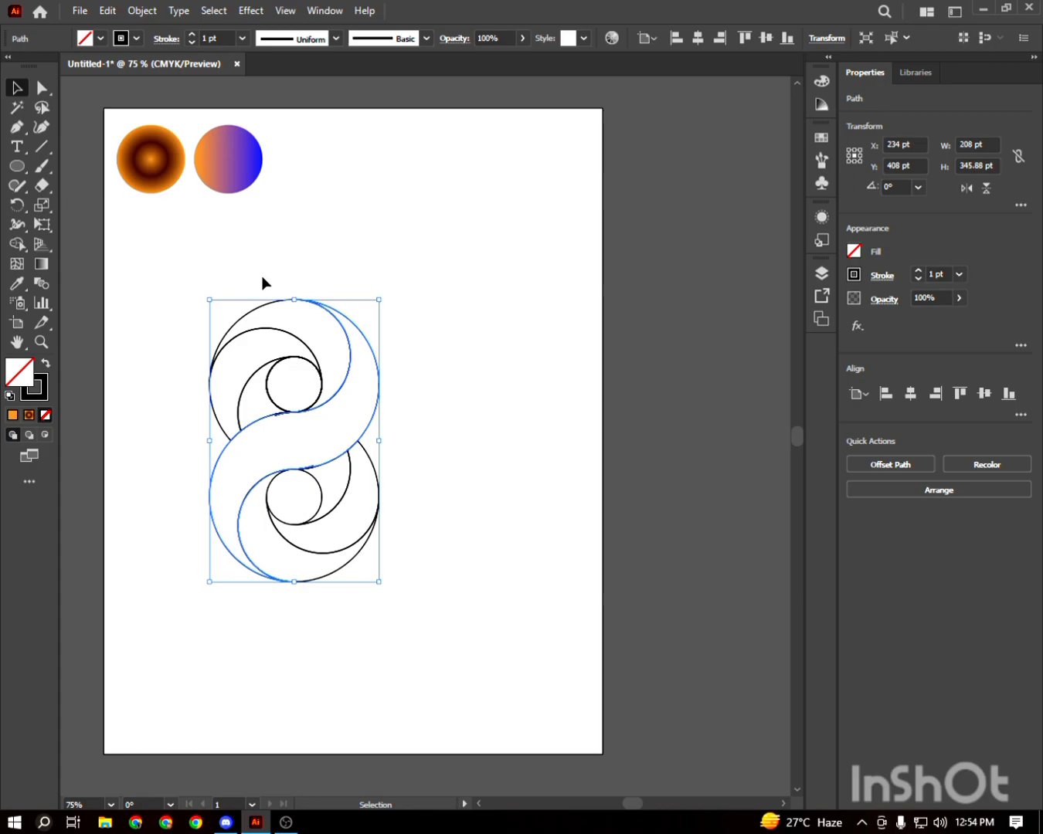
pyautogui.press('i')
pyautogui.click(149, 154)
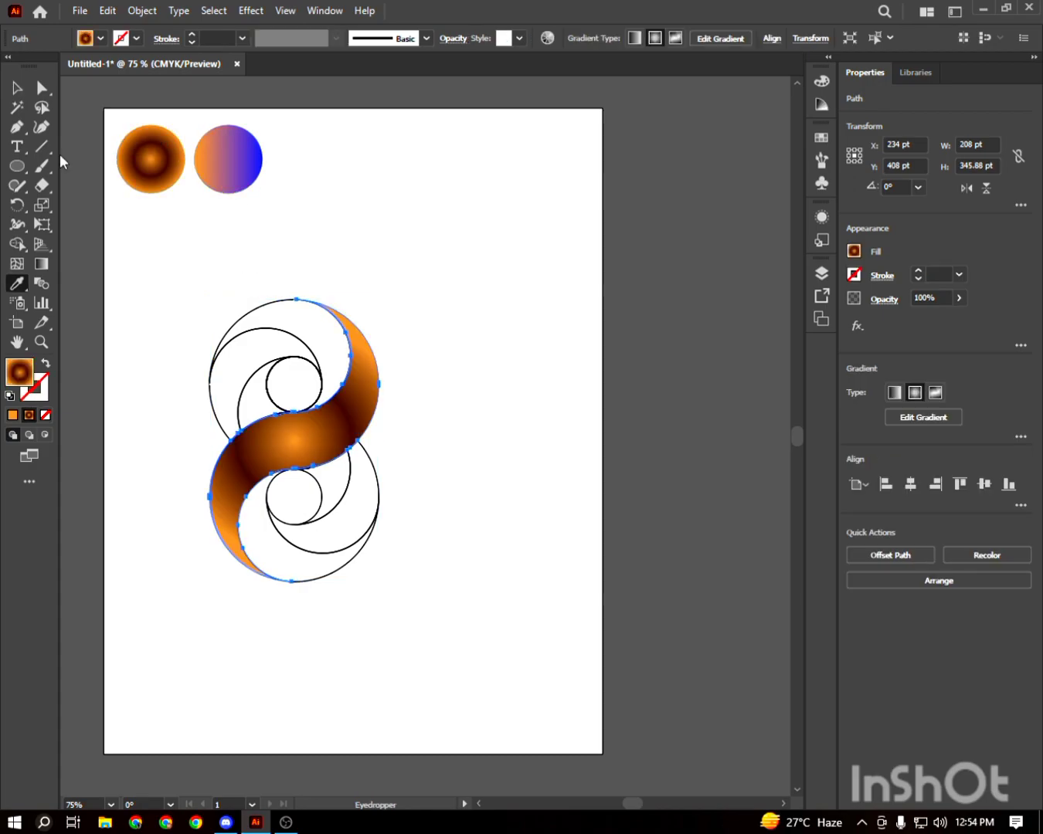
pyautogui.click(18, 87)
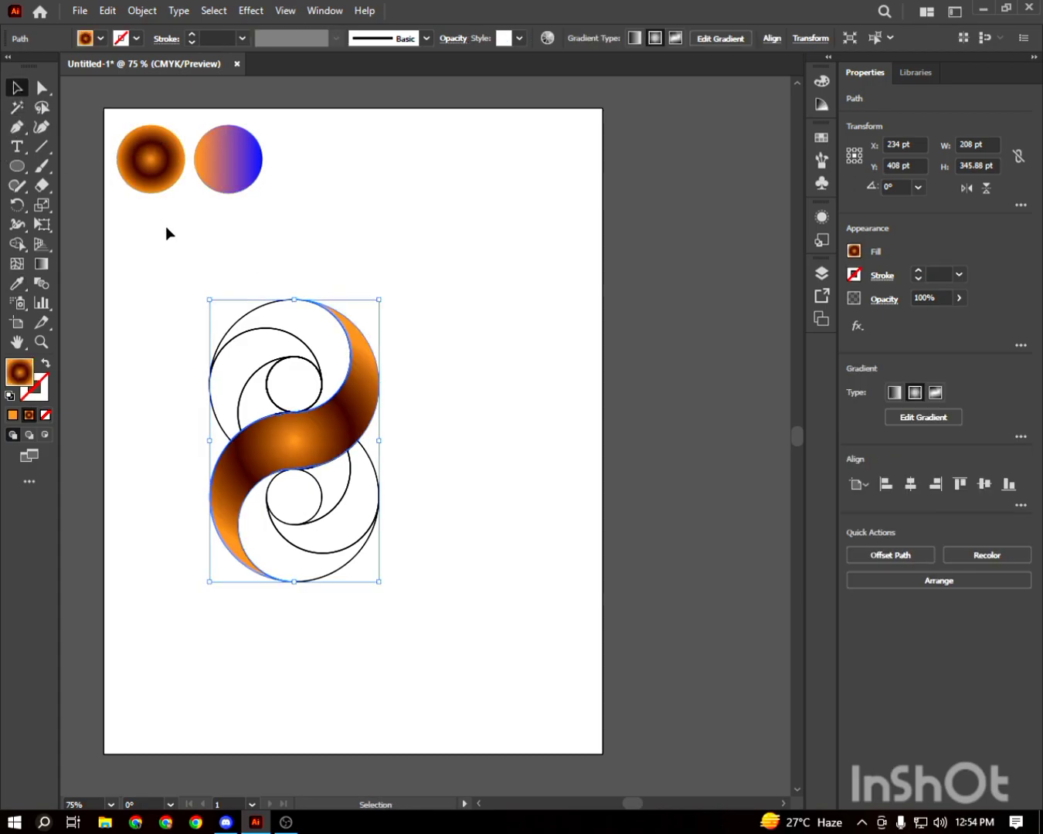
# Select all the curved segments around both small circles and apply the sample circle's orange-to-blue linear gradient with the Eyedropper
pyautogui.click(228, 315)
pyautogui.click(272, 305)
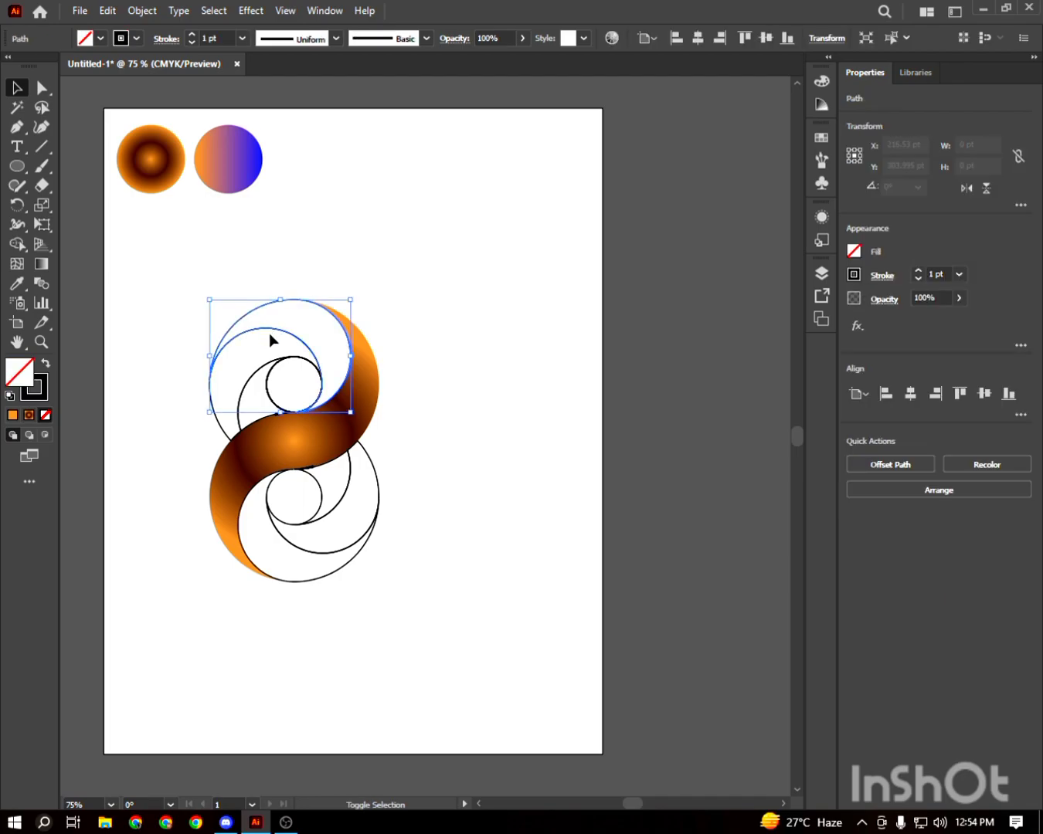
pyautogui.keyDown('shift'); pyautogui.click(252, 388); pyautogui.keyUp('shift')
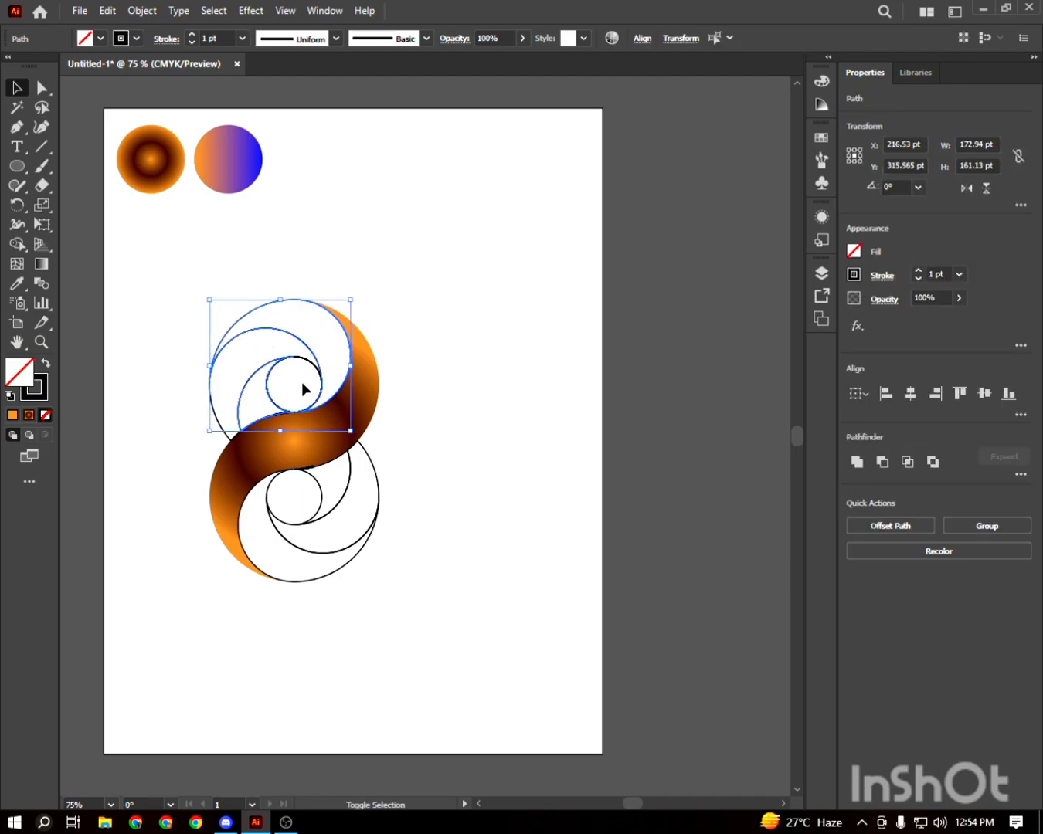
pyautogui.moveTo(227, 436); pyautogui.dragTo(230, 445)
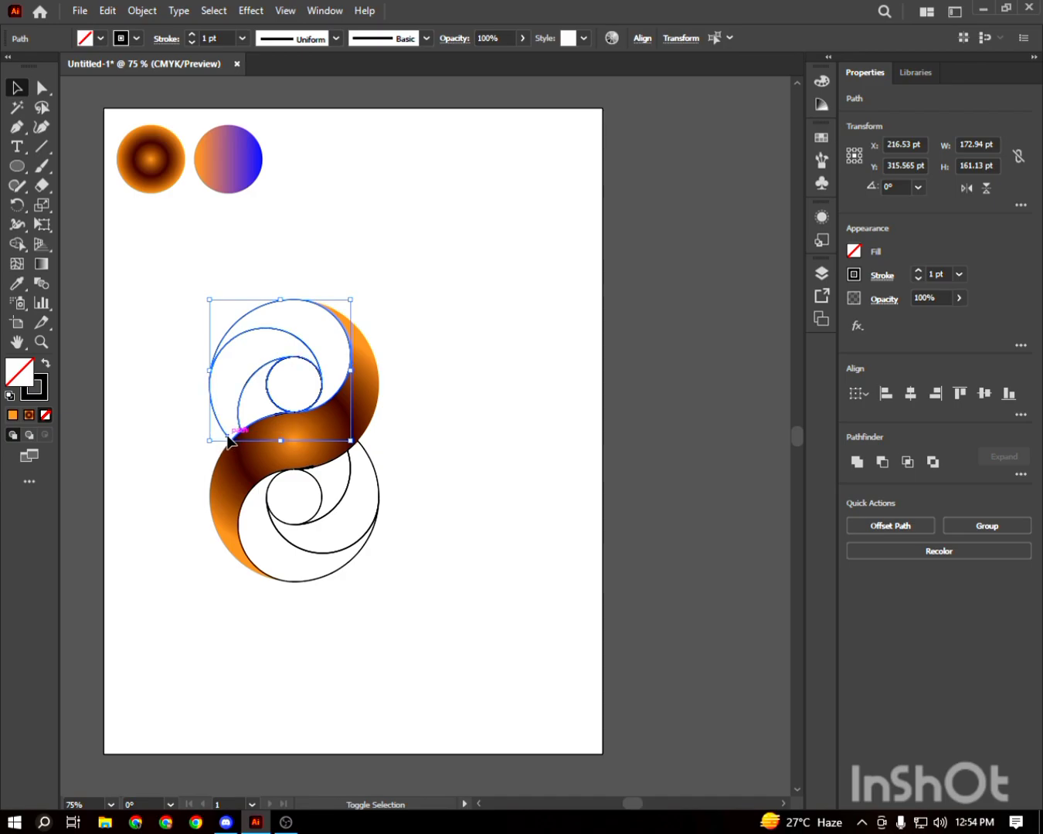
pyautogui.keyDown('shift'); pyautogui.click(340, 500); pyautogui.keyUp('shift')
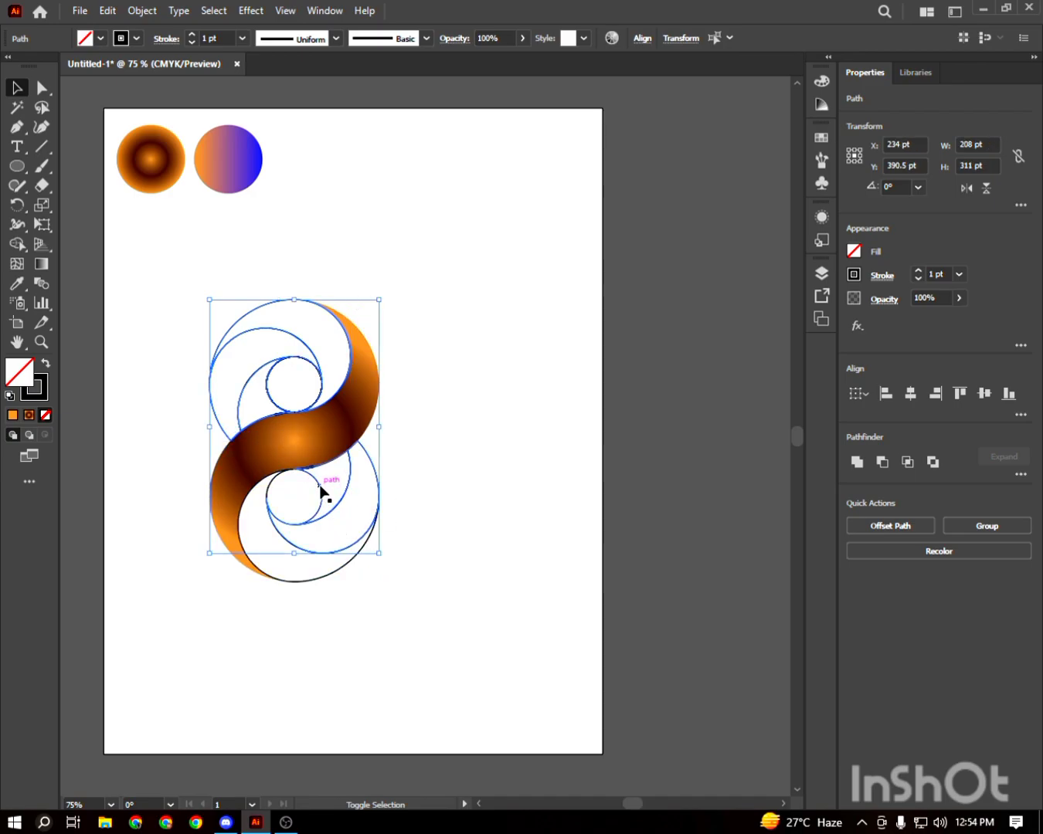
pyautogui.keyDown('shift'); pyautogui.click(270, 494); pyautogui.keyUp('shift')
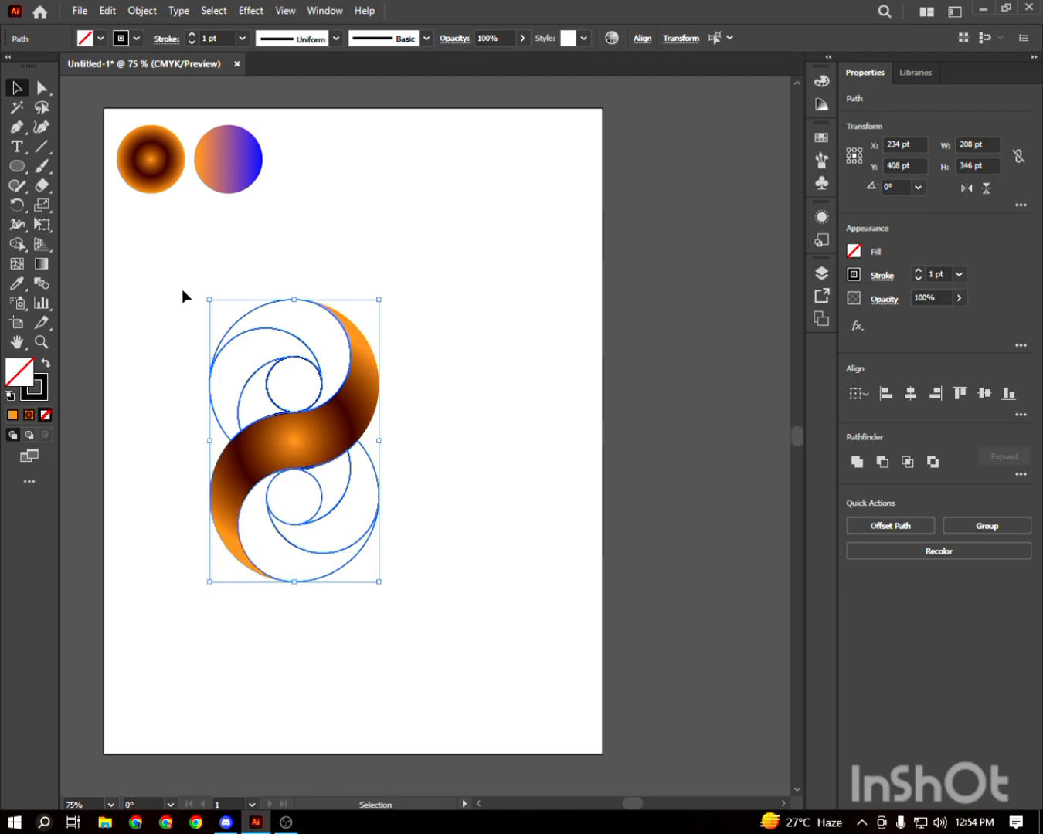
pyautogui.press('i')
pyautogui.click(234, 174)
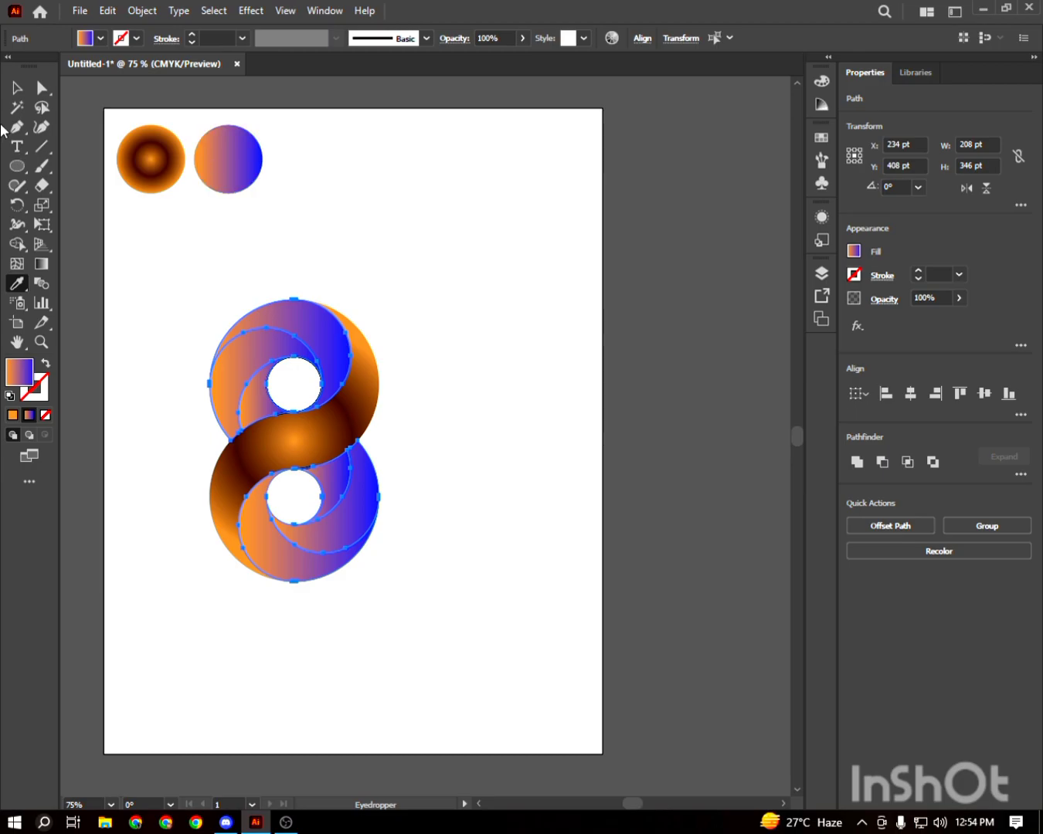
pyautogui.click(17, 87)
pyautogui.click(340, 218)
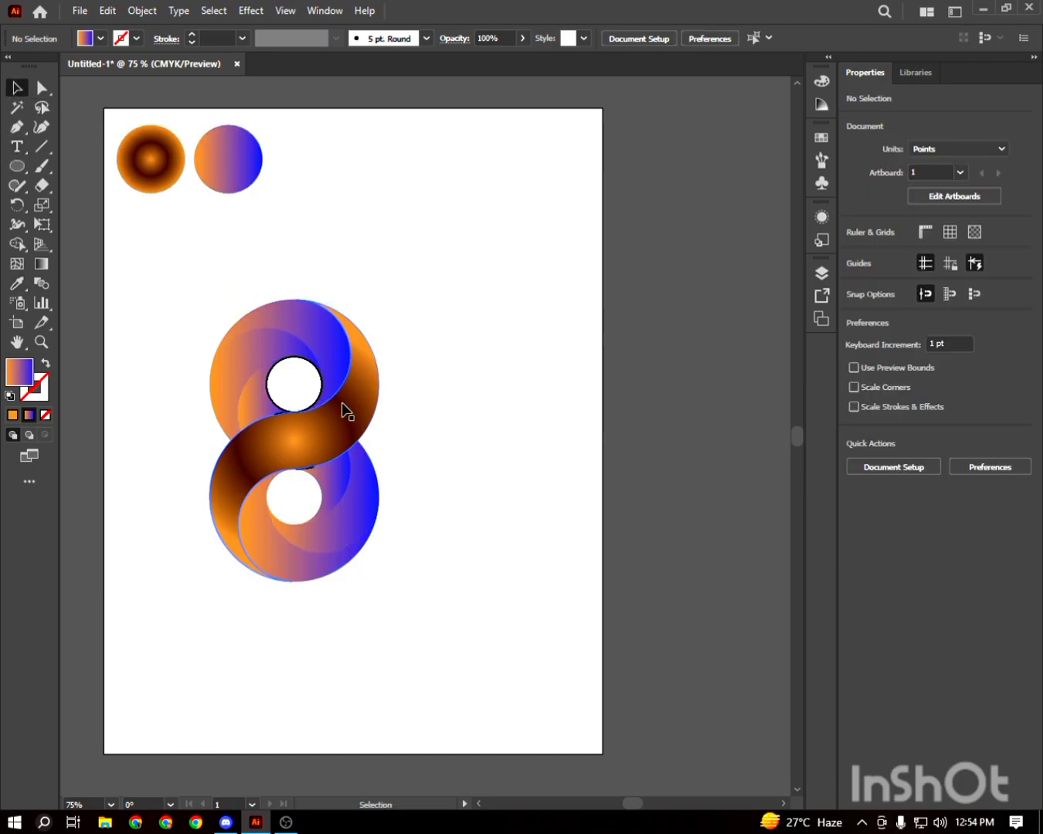
# Redraw the S-shaped band's radial gradient from the band's centre outward past the figure's right edge with the Gradient tool
pyautogui.click(345, 409)
pyautogui.press('g')
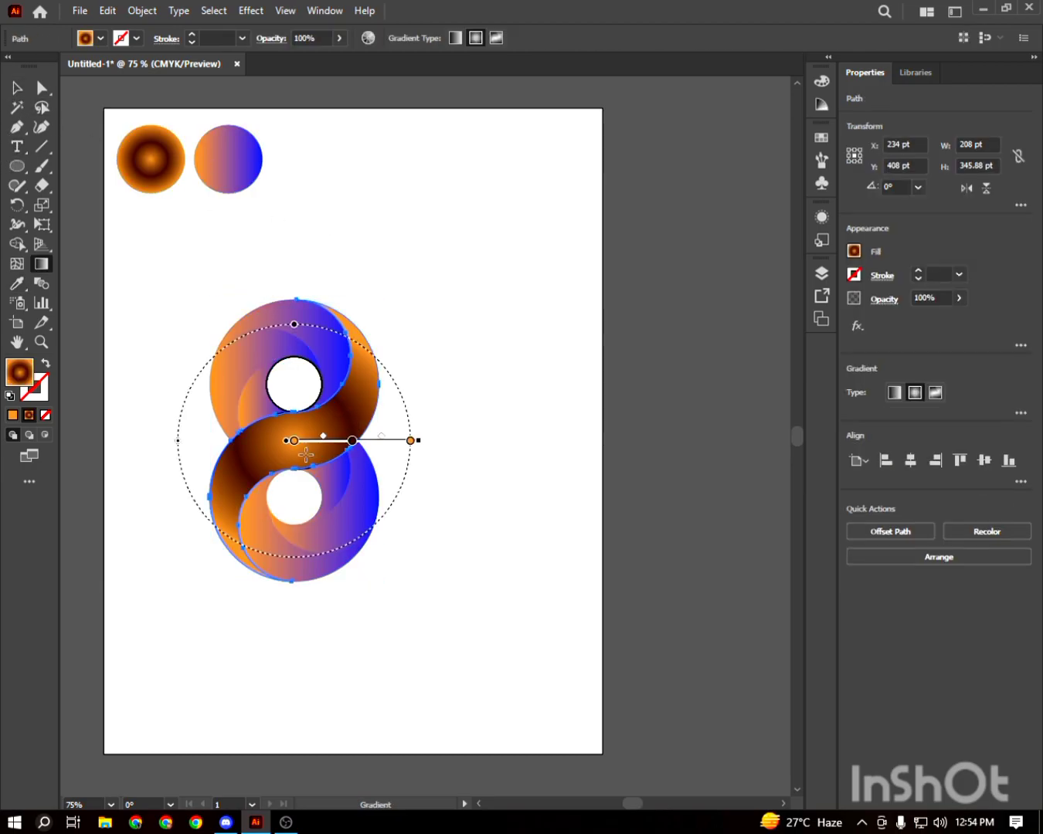
pyautogui.moveTo(291, 426)
pyautogui.mouseDown()
pyautogui.moveTo(363, 424)
pyautogui.moveTo(456, 397)
pyautogui.mouseUp()
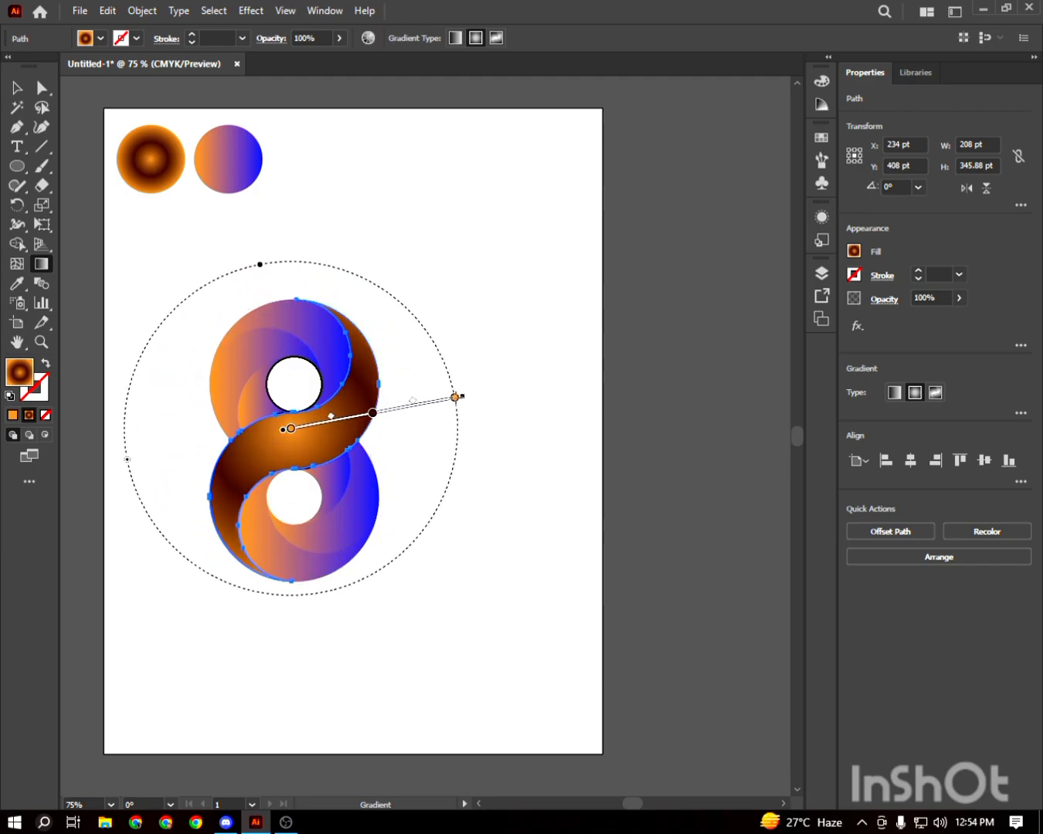
pyautogui.click(17, 88)
pyautogui.click(214, 237)
# Tilt the linear gradient of the upper circle's outer segment so orange starts at its left edge and blue ends beside the band
pyautogui.click(317, 320)
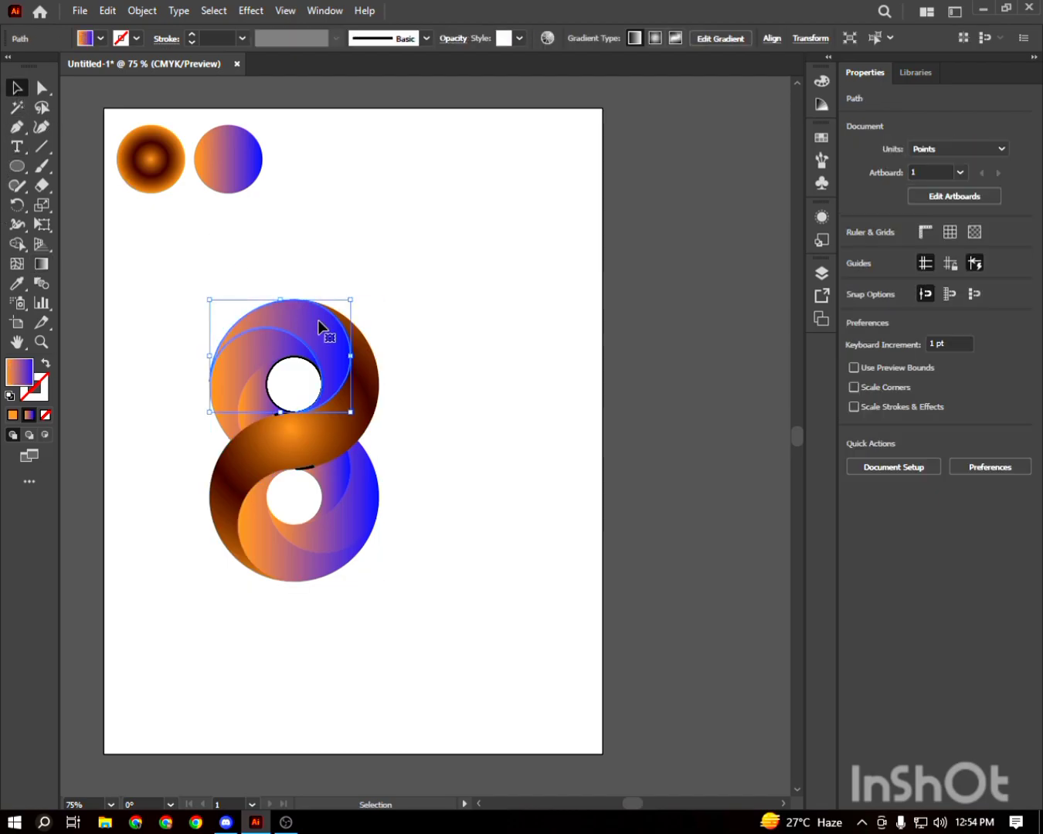
pyautogui.press('g')
pyautogui.moveTo(293, 412)
pyautogui.mouseDown()
pyautogui.moveTo(289, 304)
pyautogui.moveTo(277, 305)
pyautogui.mouseUp()
pyautogui.moveTo(304, 410)
pyautogui.mouseDown()
pyautogui.moveTo(216, 365)
pyautogui.moveTo(319, 405)
pyautogui.mouseUp()
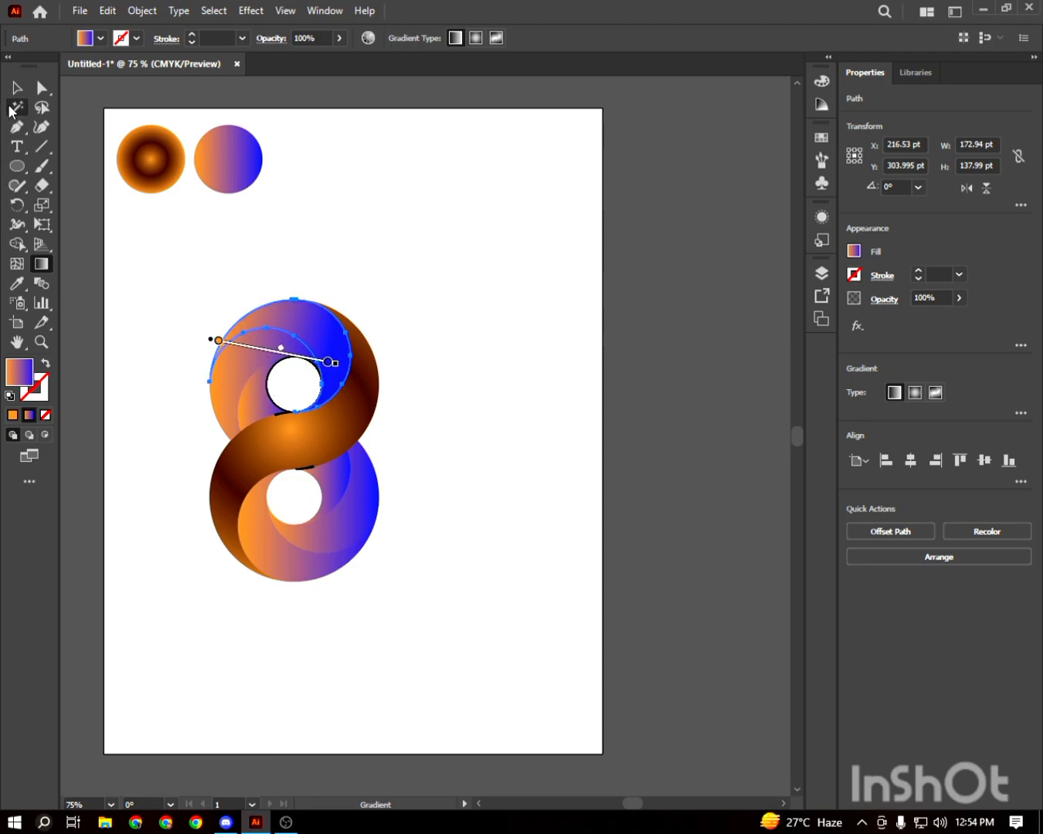
# Redirect the gradients of the upper circle's middle and inner segments, running from orange beside the band up to blue
pyautogui.click(17, 88)
pyautogui.click(252, 361)
pyautogui.press('g')
pyautogui.moveTo(231, 439); pyautogui.dragTo(288, 337)
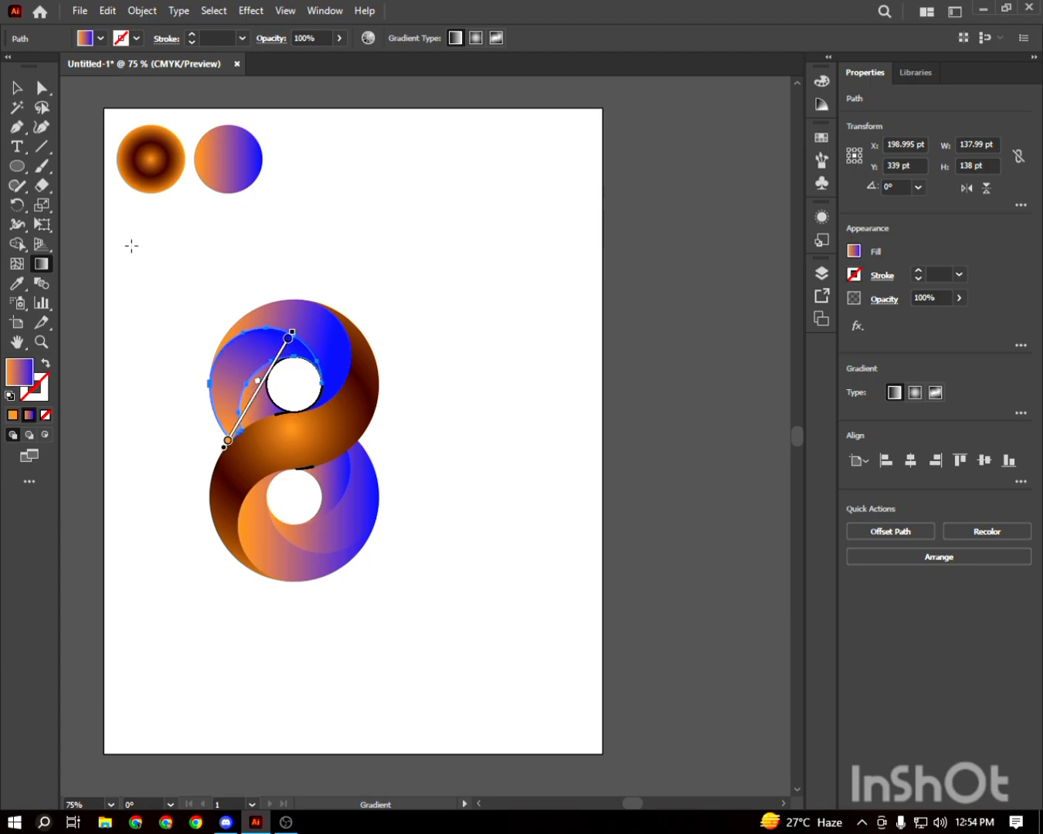
pyautogui.click(17, 87)
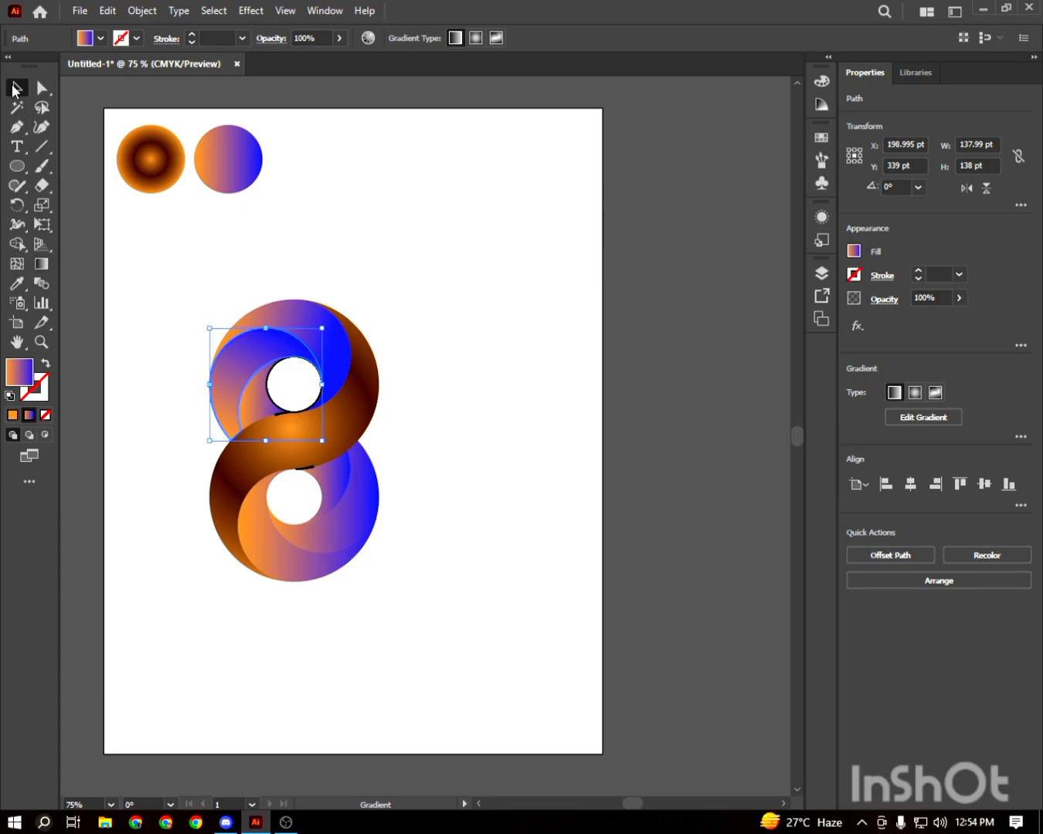
pyautogui.click(262, 393)
pyautogui.press('g')
pyautogui.moveTo(254, 440); pyautogui.dragTo(278, 375)
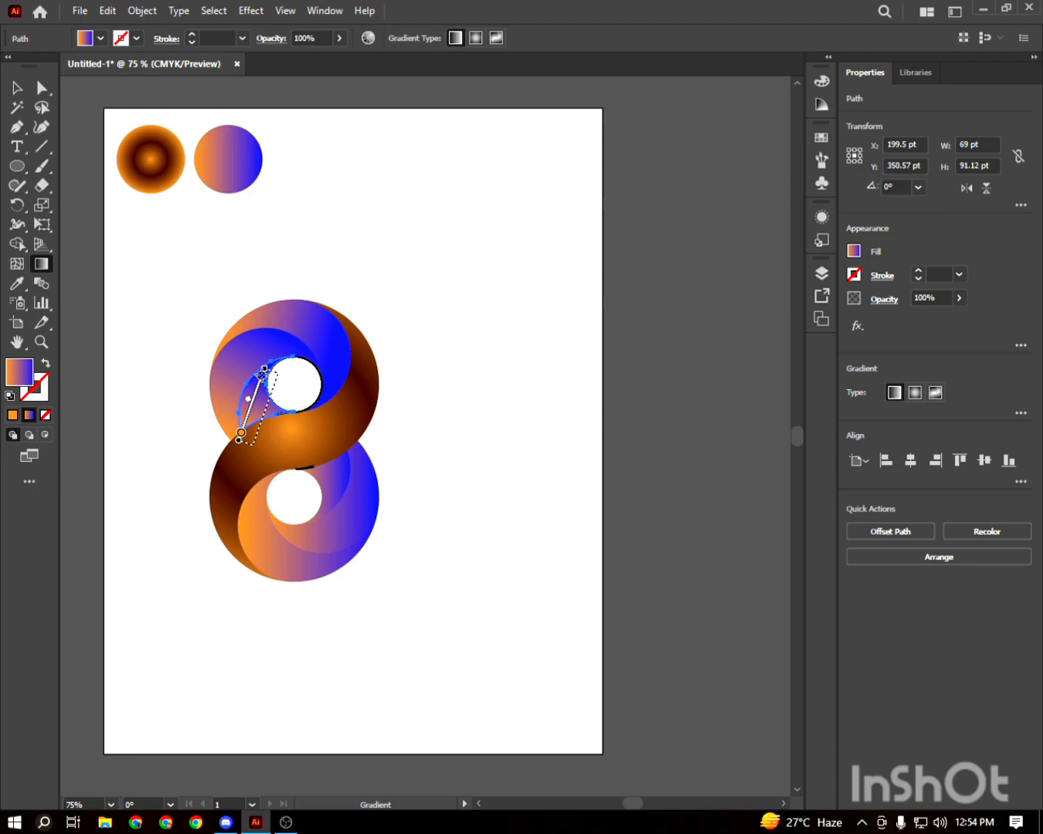
# Redirect the gradient of the lower circle's inner segment, running from orange beneath the band down to blue
pyautogui.click(16, 87)
pyautogui.click(336, 496)
pyautogui.press('g')
pyautogui.moveTo(297, 466); pyautogui.dragTo(310, 513)
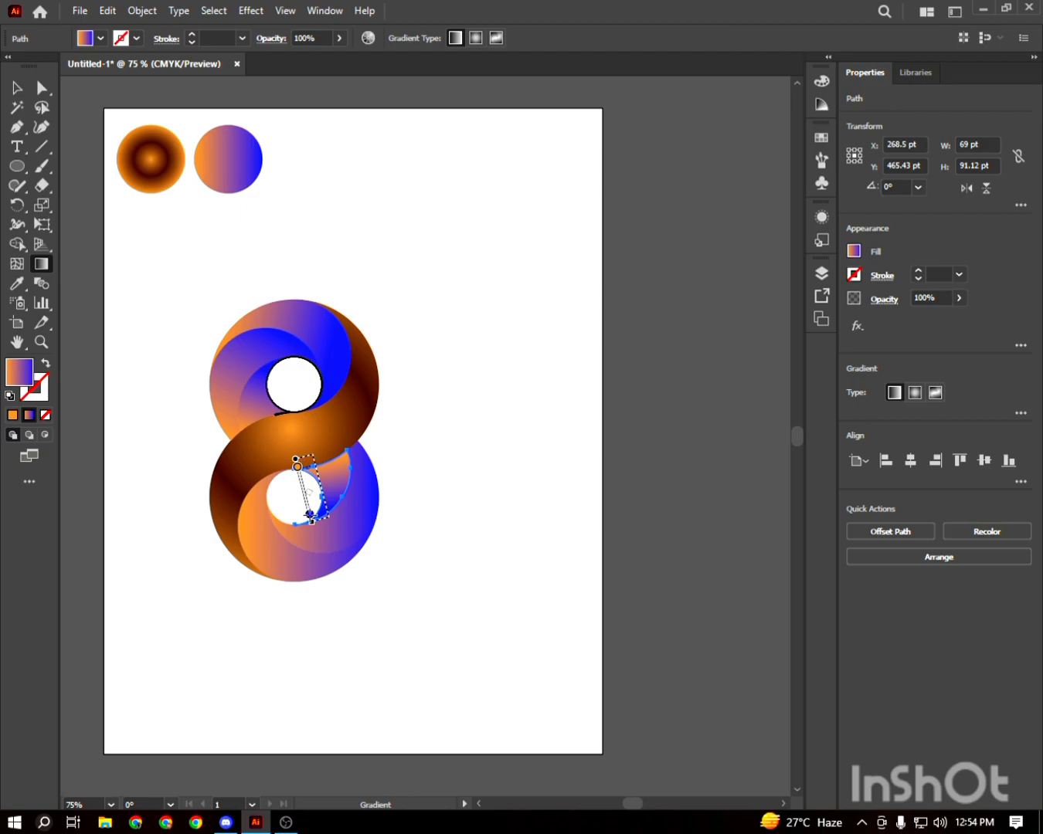
pyautogui.moveTo(310, 515); pyautogui.dragTo(334, 508)
# Reverse the gradient of the lower circle's outer segment so it runs from orange at its right end to blue at the left
pyautogui.click(17, 88)
pyautogui.click(361, 540)
pyautogui.press('g')
pyautogui.moveTo(294, 466)
pyautogui.mouseDown()
pyautogui.moveTo(379, 541)
pyautogui.moveTo(369, 531)
pyautogui.mouseUp()
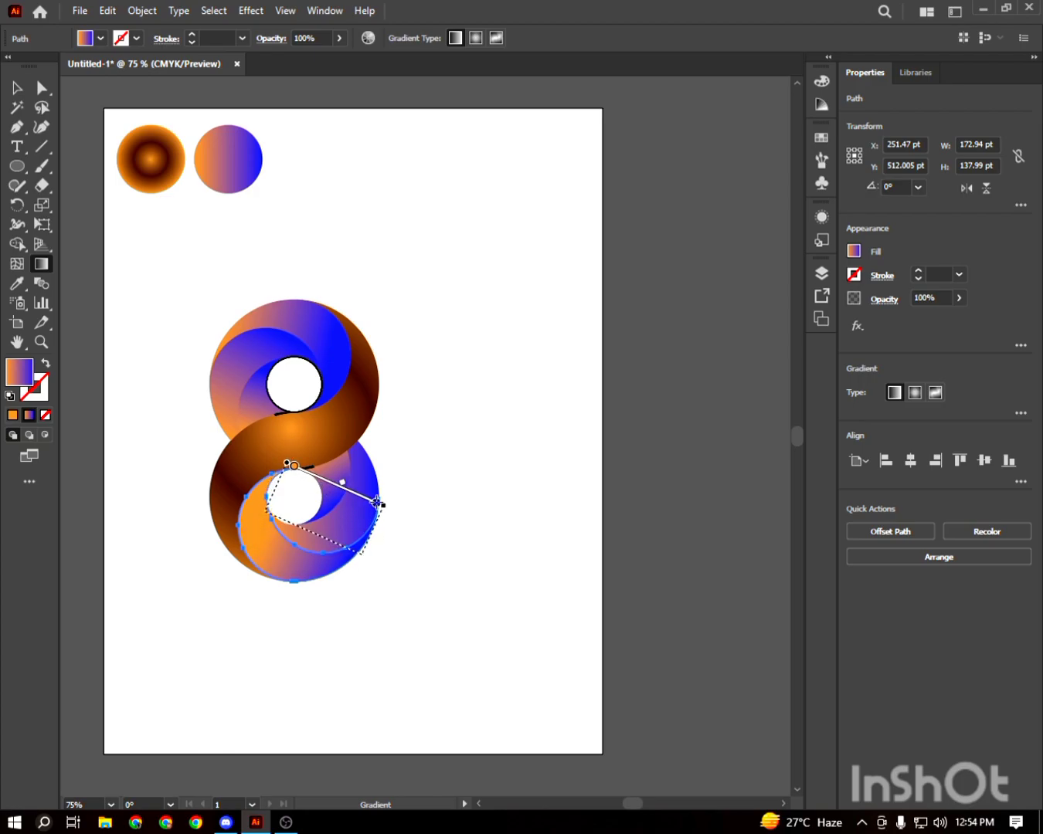
pyautogui.moveTo(378, 502)
pyautogui.mouseDown()
pyautogui.moveTo(284, 497)
pyautogui.moveTo(293, 473)
pyautogui.mouseUp()
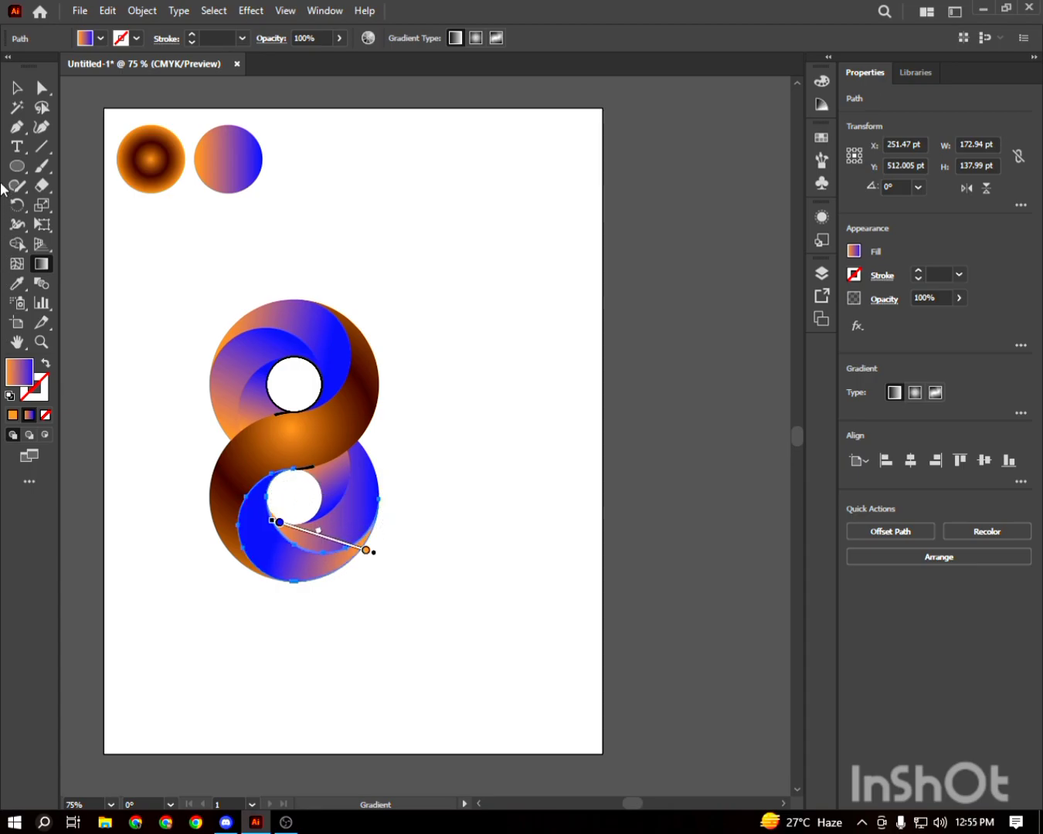
# Redirect the gradient of the lower circle's middle segment diagonally, from orange at its upper right to blue at its lower left
pyautogui.click(17, 89)
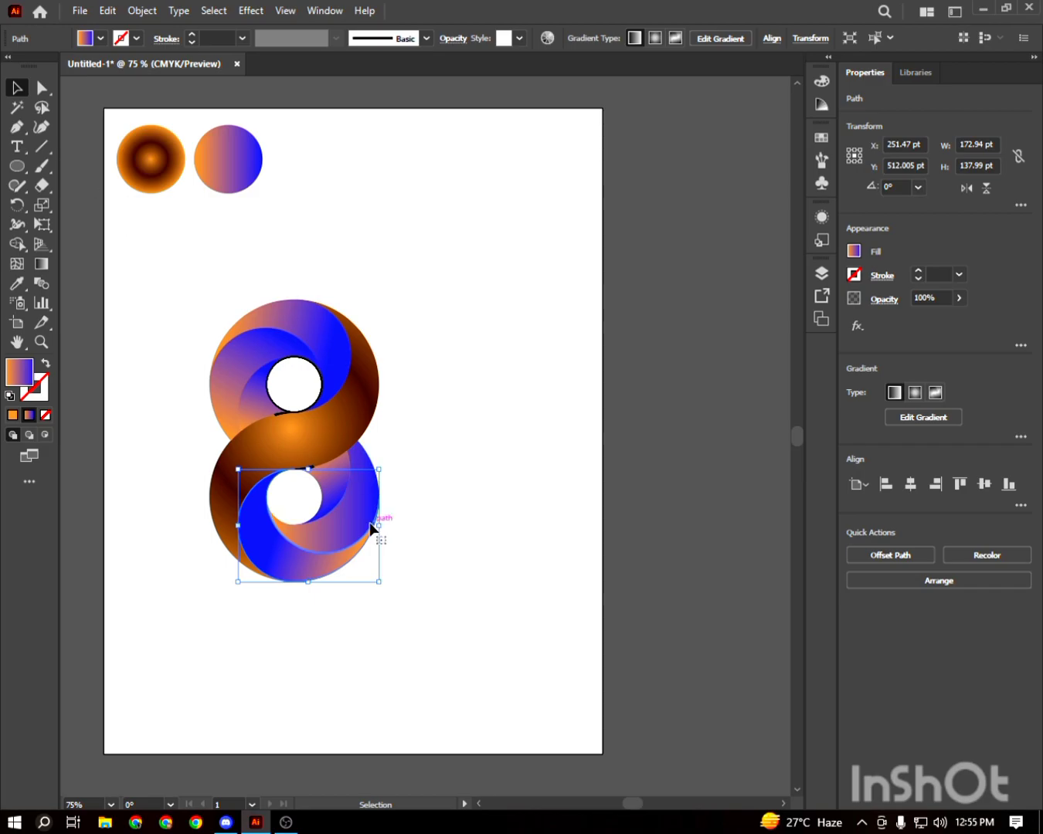
pyautogui.press('g')
pyautogui.click(337, 523)
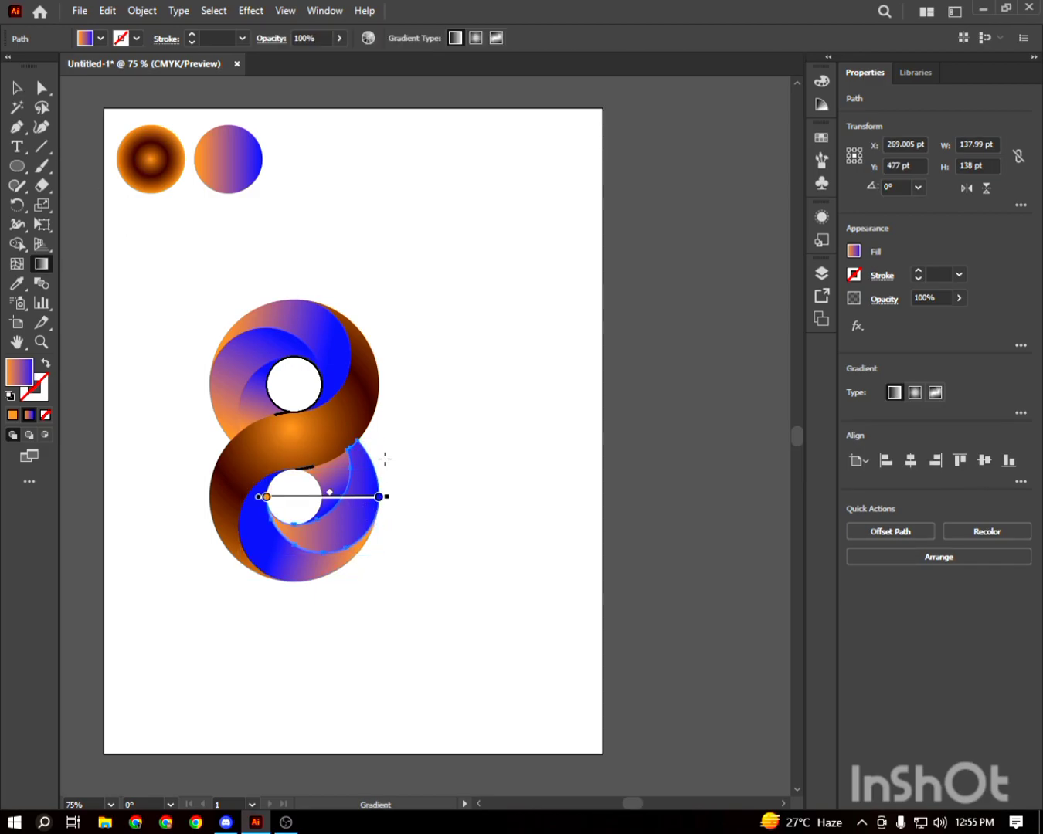
pyautogui.moveTo(367, 446); pyautogui.dragTo(264, 506)
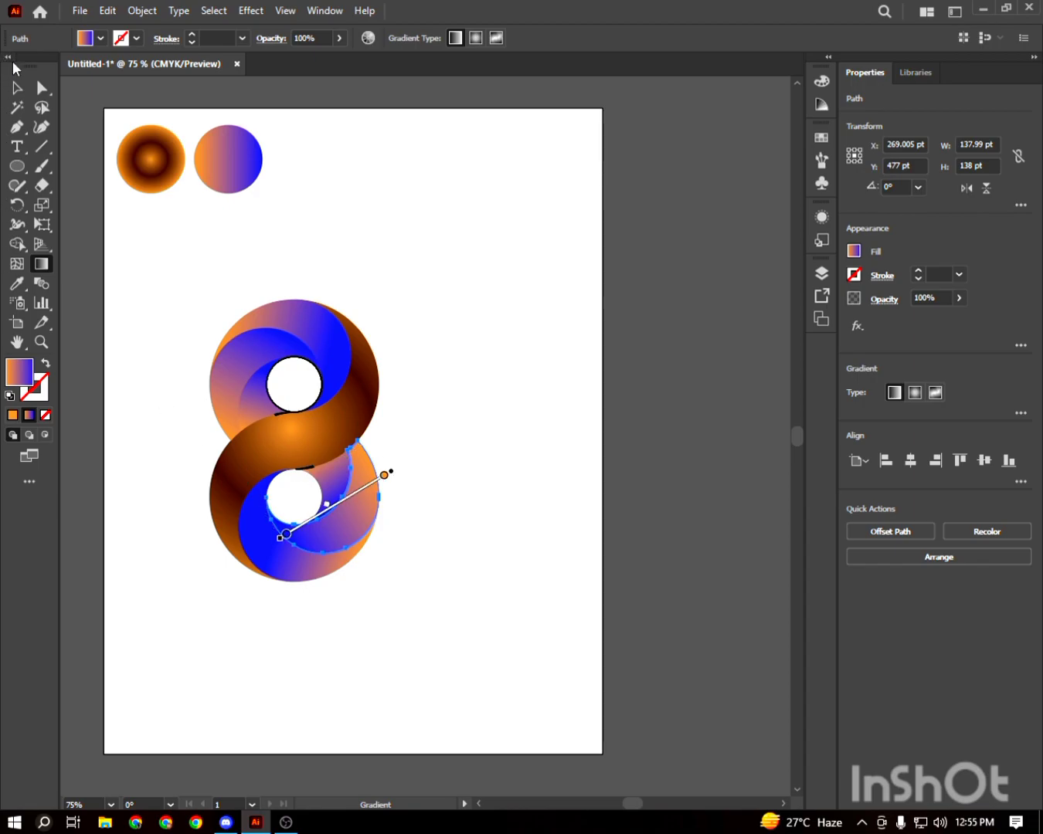
# Select the whole figure-eight, set its stroke to None, and deselect it
pyautogui.click(17, 88)
pyautogui.moveTo(199, 261); pyautogui.dragTo(572, 674)
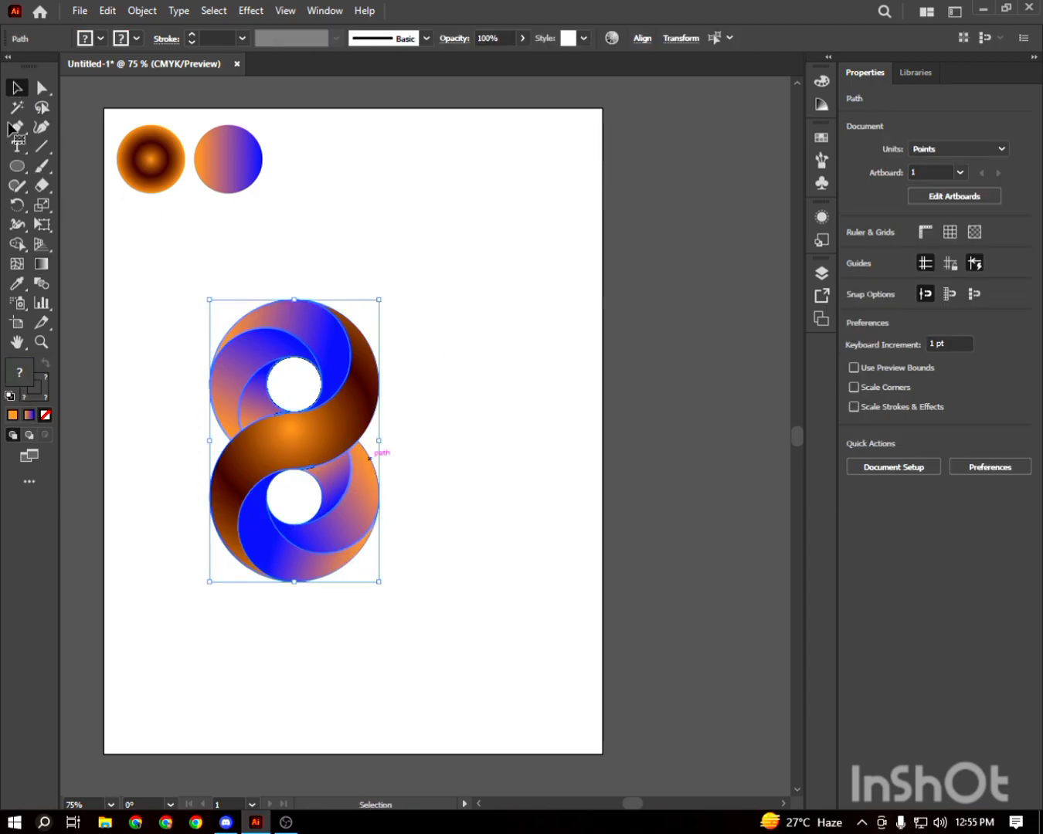
pyautogui.click(133, 38)
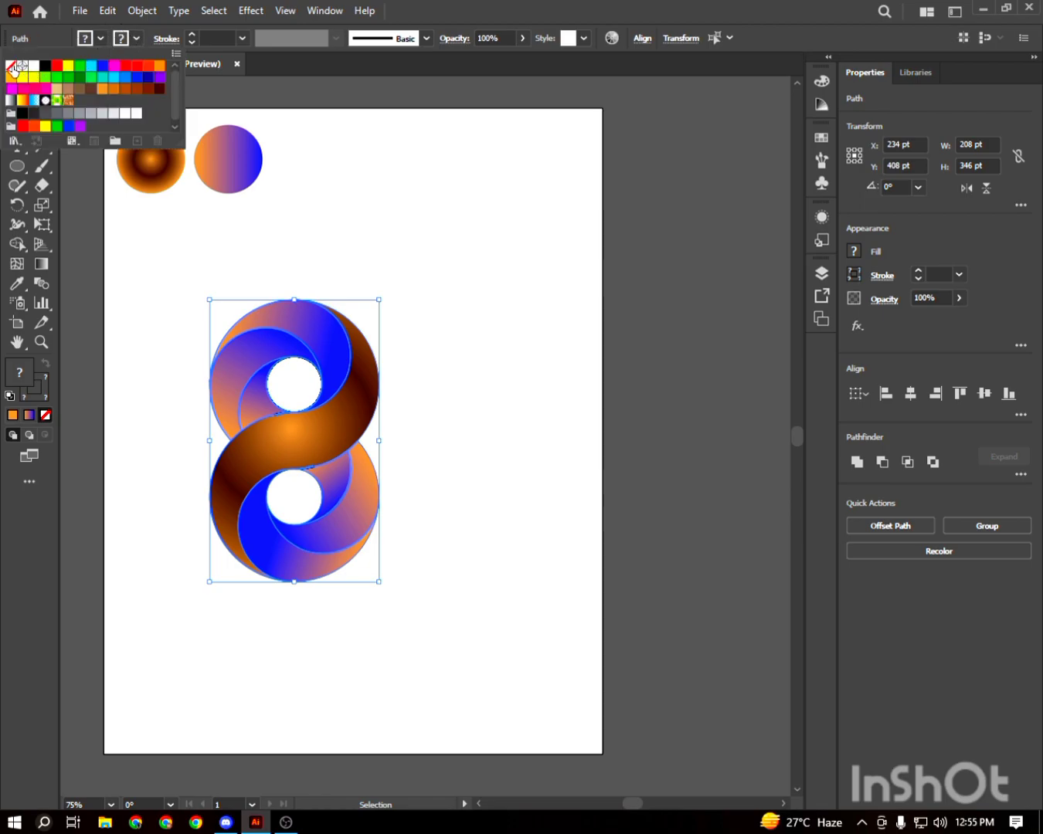
pyautogui.click(11, 67)
pyautogui.click(314, 227)
pyautogui.click(325, 216)
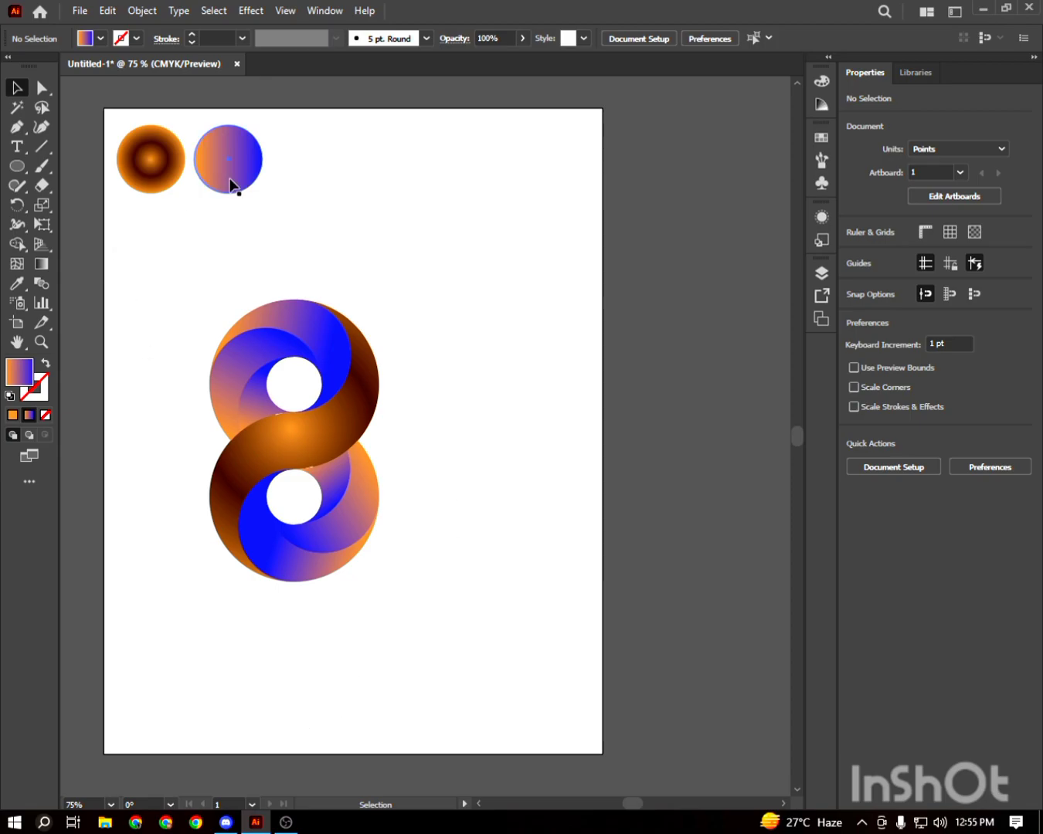
# Select both gradient sample circles above the figure-eight
pyautogui.moveTo(280, 254); pyautogui.dragTo(136, 126)
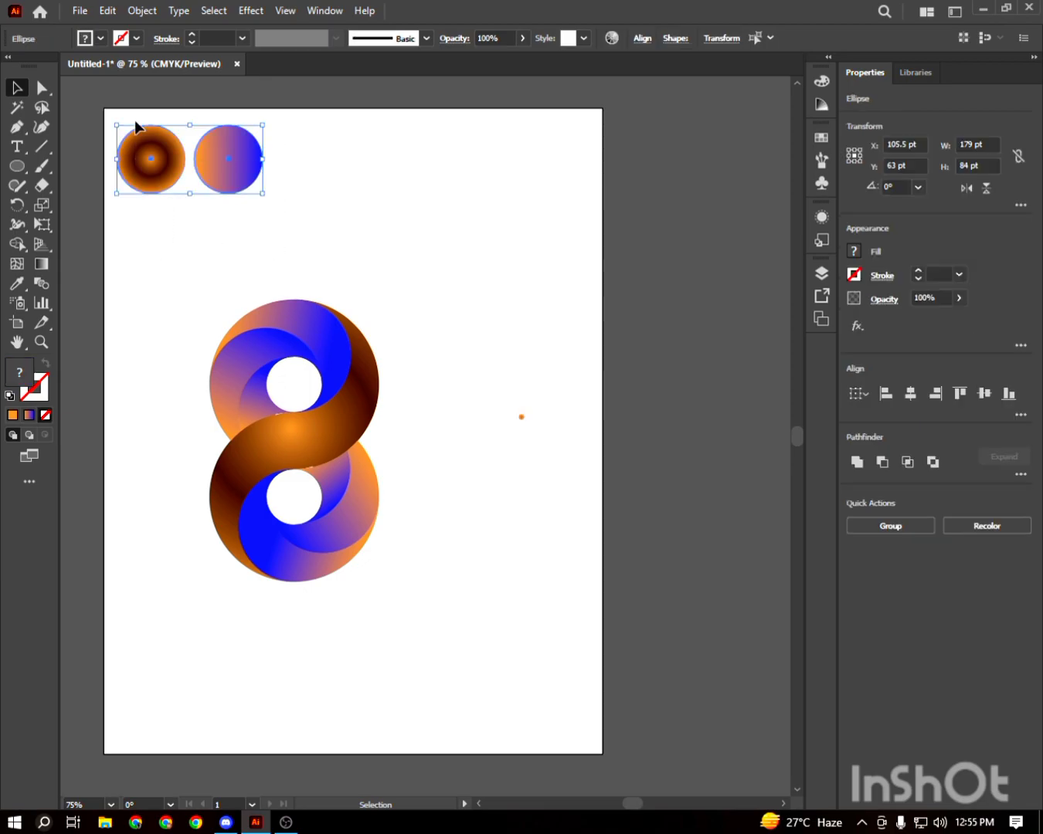